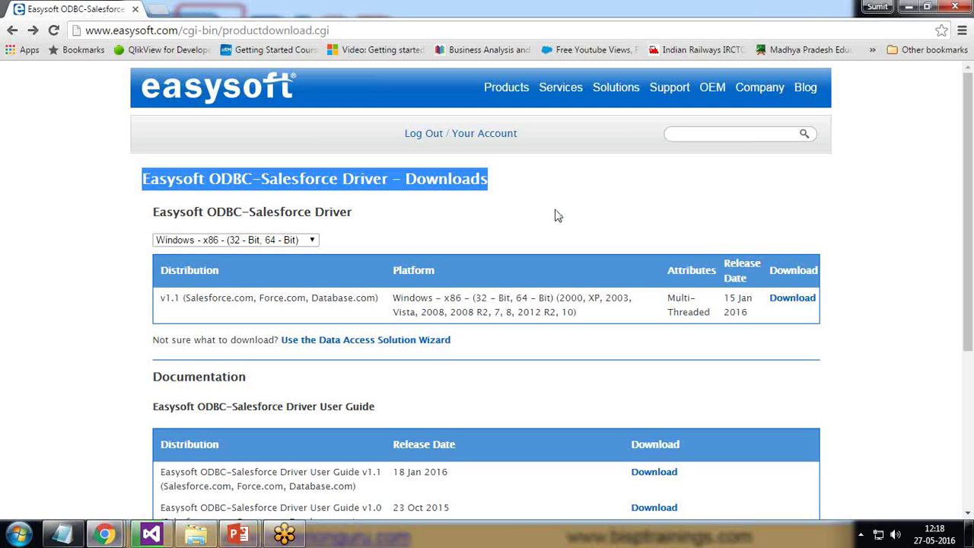
- Make the Windows 7 guest full screen in VMware Player and launch the odbc-salesforce installer
{"action": "left_click", "coordinate": [909, 6]}
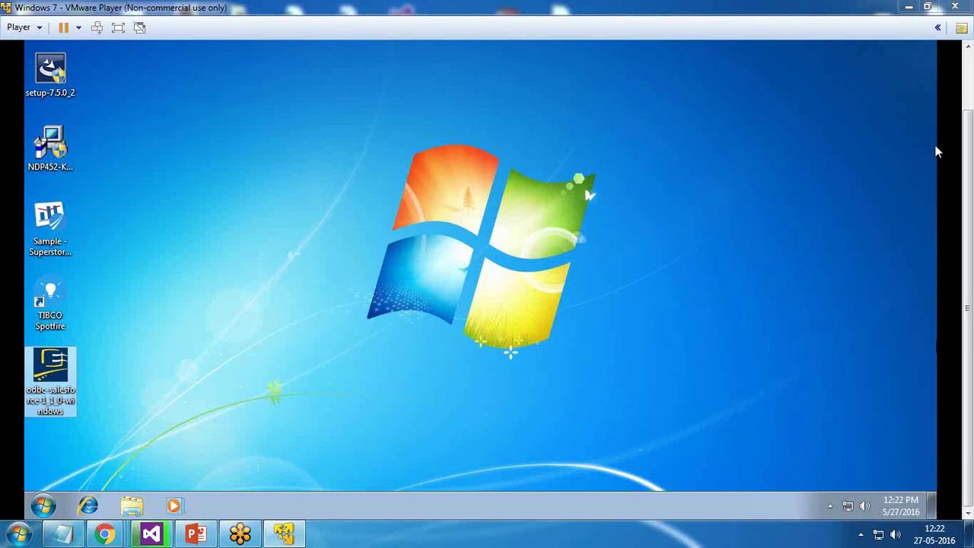
{"action": "left_click_drag", "start_coordinate": [967, 245], "coordinate": [971, 157]}
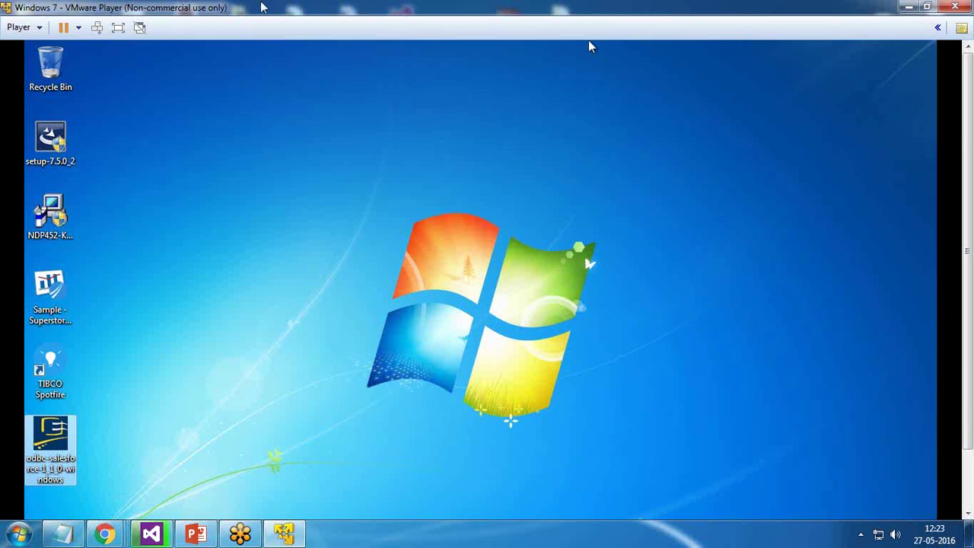
{"action": "left_click", "coordinate": [118, 27]}
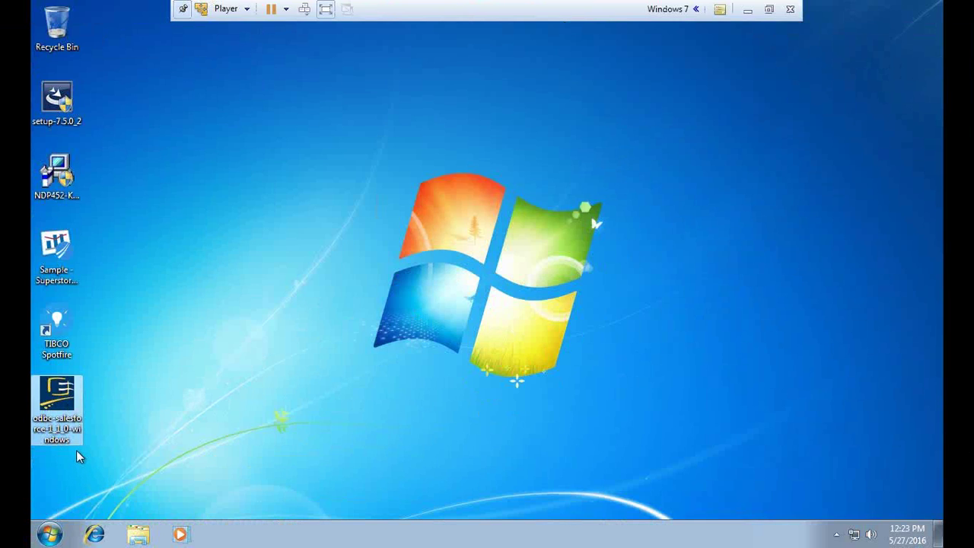
{"action": "double_click", "coordinate": [59, 396]}
- Accept the licence terms and install the SalesForce ODBC driver into the default Program Files folder
{"action": "left_click", "coordinate": [770, 10]}
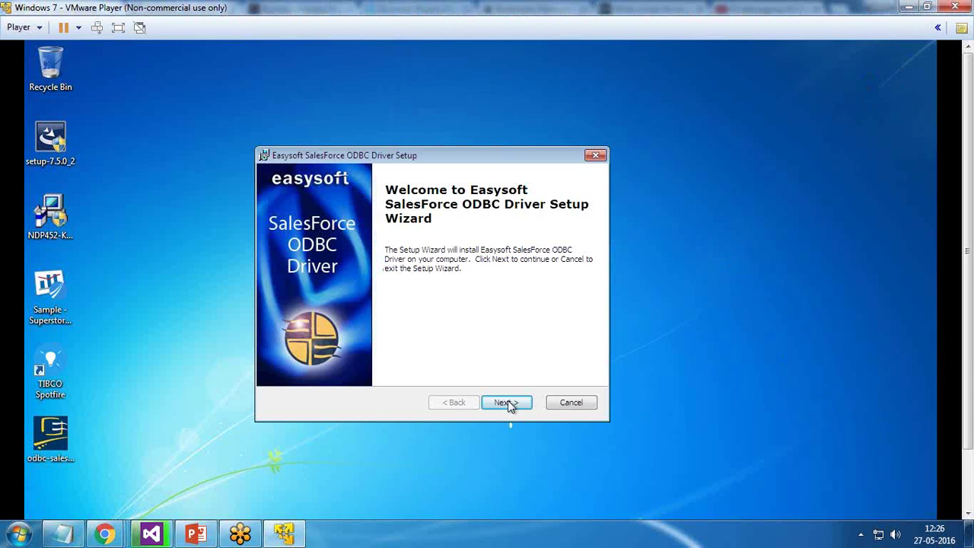
{"action": "left_click_drag", "start_coordinate": [439, 156], "coordinate": [439, 144]}
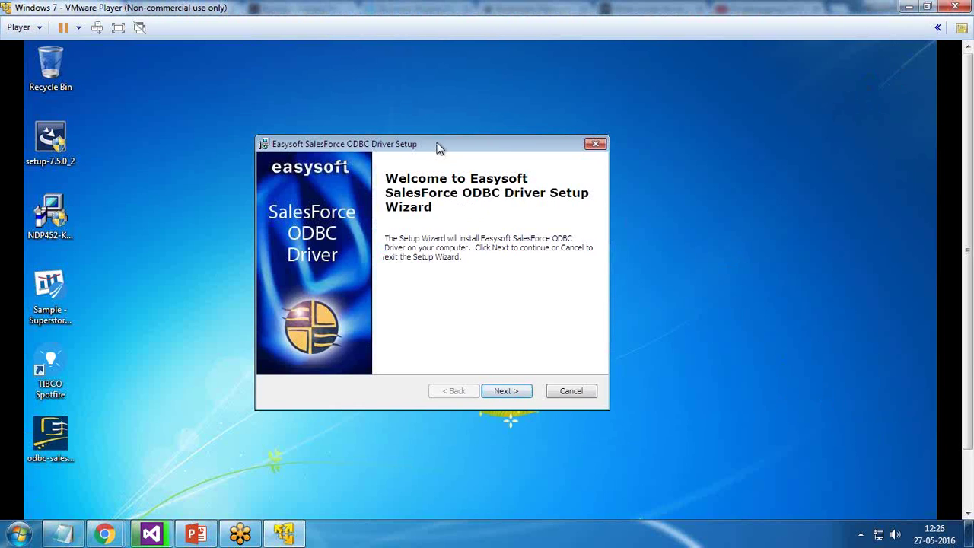
{"action": "left_click", "coordinate": [509, 394]}
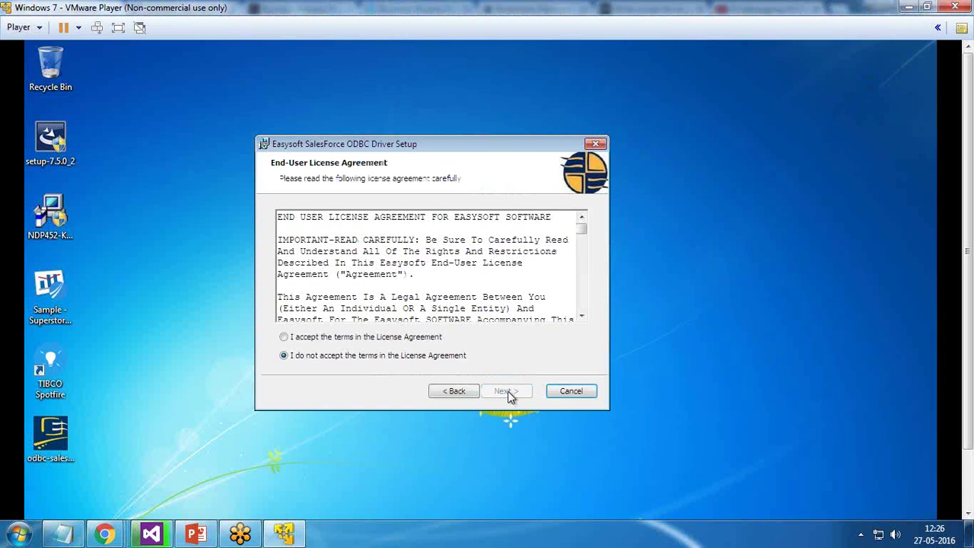
{"action": "left_click", "coordinate": [337, 338]}
{"action": "left_click", "coordinate": [517, 394]}
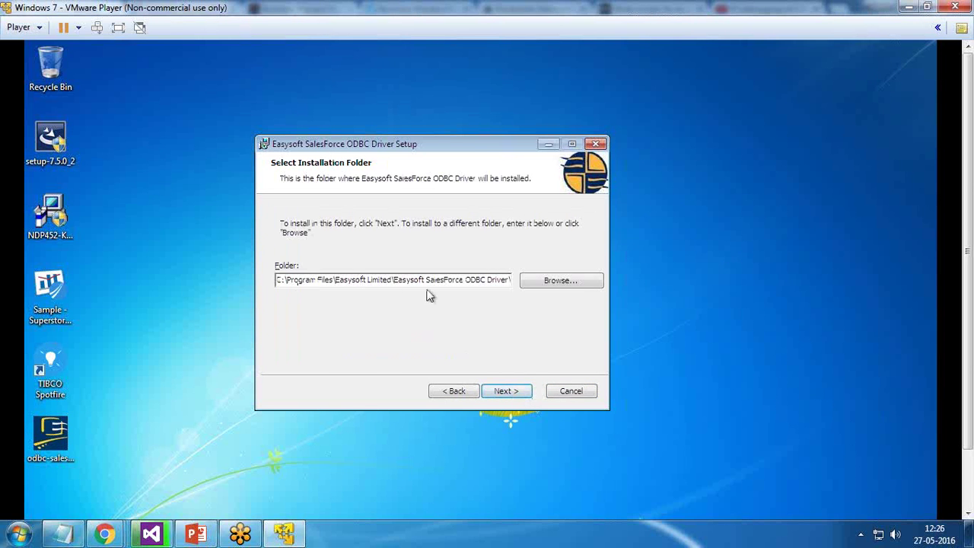
{"action": "left_click", "coordinate": [509, 395]}
{"action": "left_click", "coordinate": [509, 392]}
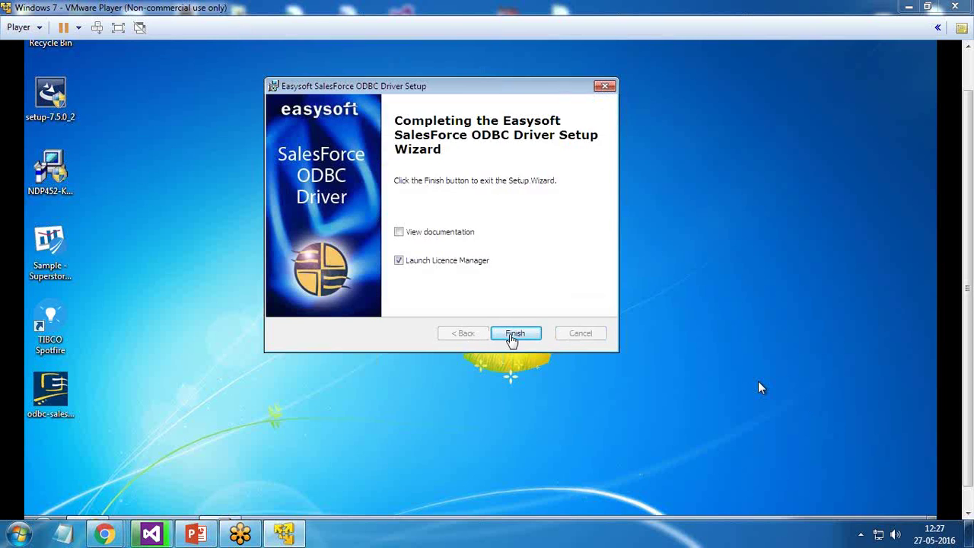
{"action": "left_click", "coordinate": [512, 336]}
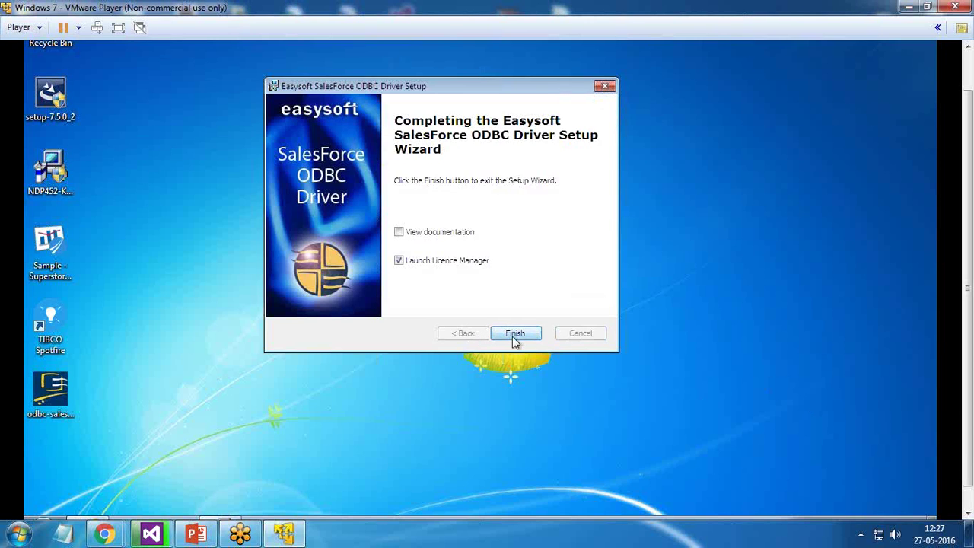
- Finish setup and enter the contact's e-mail, company name and telephone number in the licence manager
{"action": "left_click", "coordinate": [515, 334]}
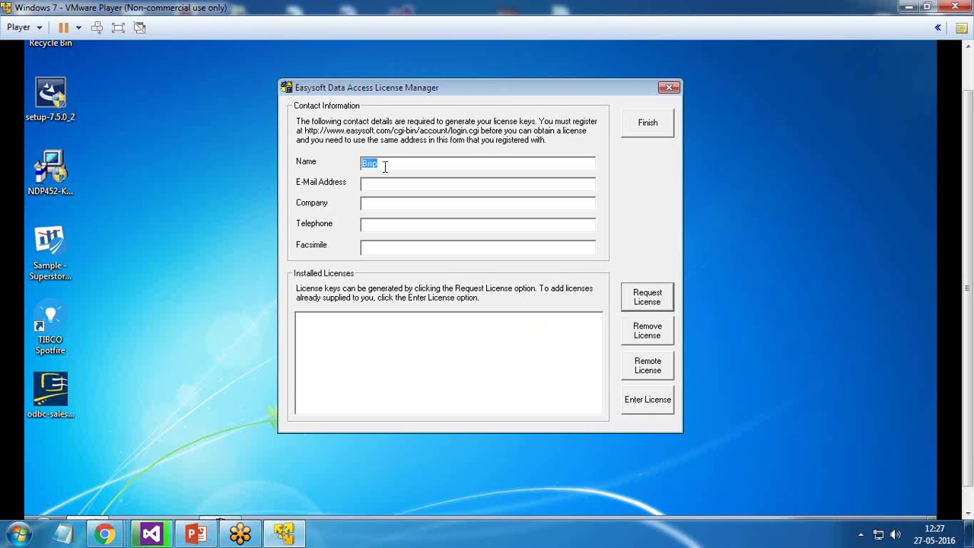
{"action": "left_click", "coordinate": [391, 184]}
{"action": "key", "text": "Tab"}
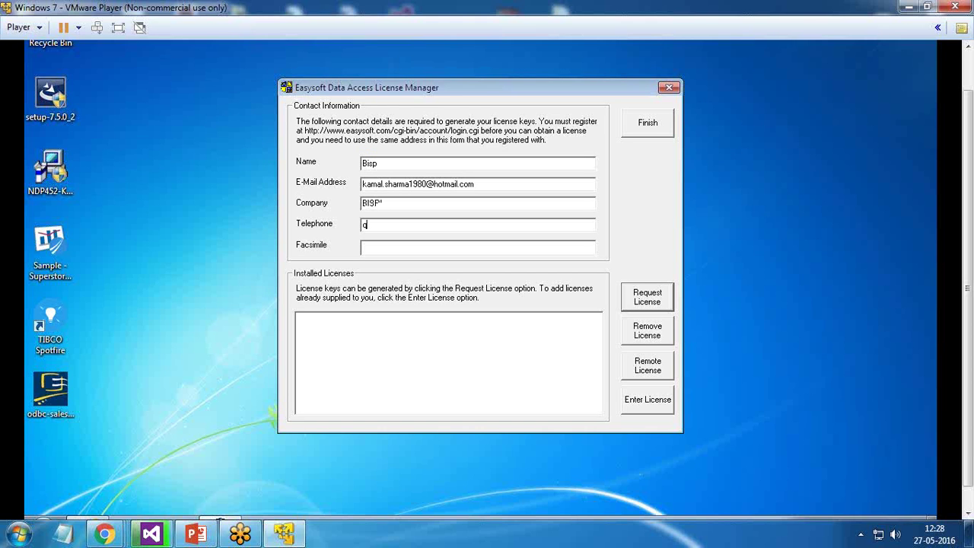
{"action": "key", "text": "shift+Tab"}
{"action": "key", "text": "Tab"}
{"action": "key", "text": "BackSpace"}
- Request a trial licence for the Easysoft SalesForce ODBC Driver and close the licence manager
{"action": "left_click", "coordinate": [648, 299]}
{"action": "left_click", "coordinate": [412, 237]}
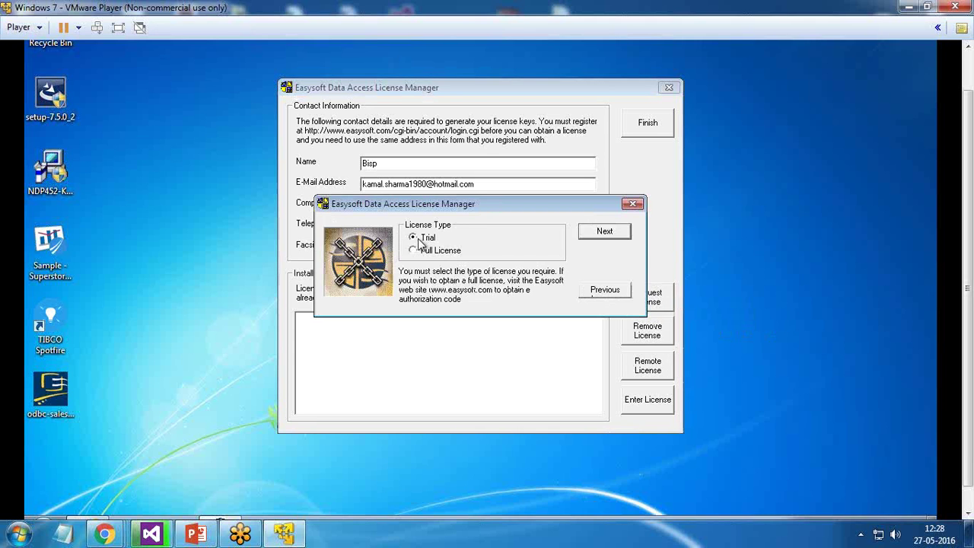
{"action": "left_click", "coordinate": [617, 234]}
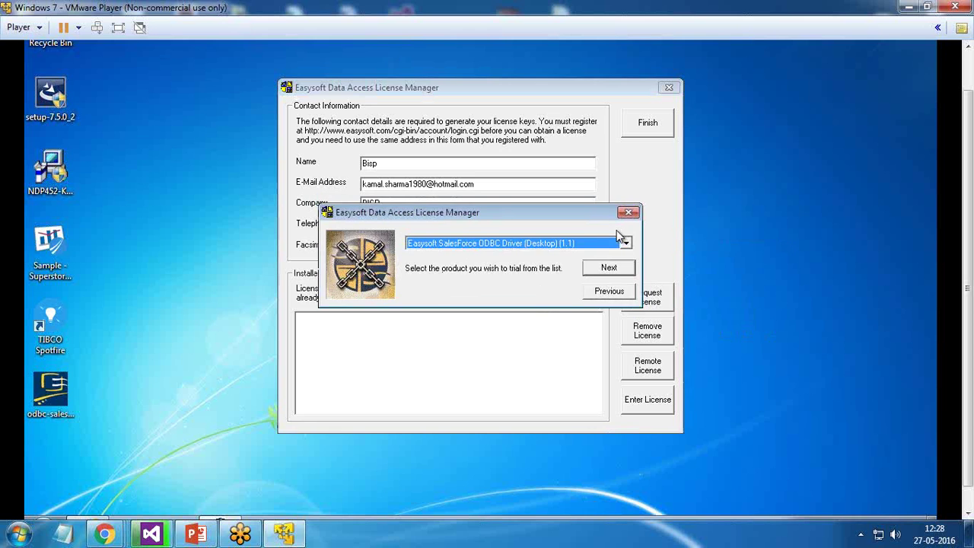
{"action": "left_click", "coordinate": [608, 270]}
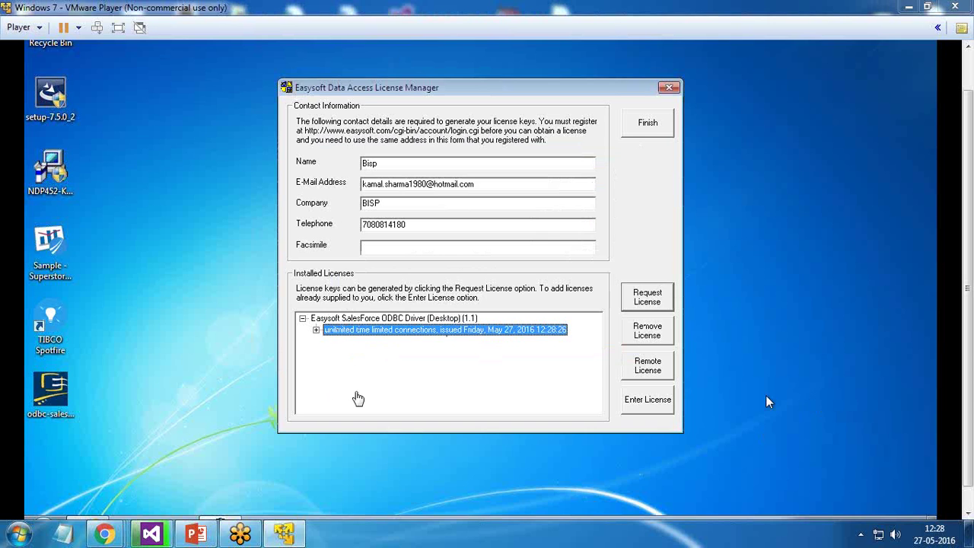
{"action": "left_click", "coordinate": [646, 131]}
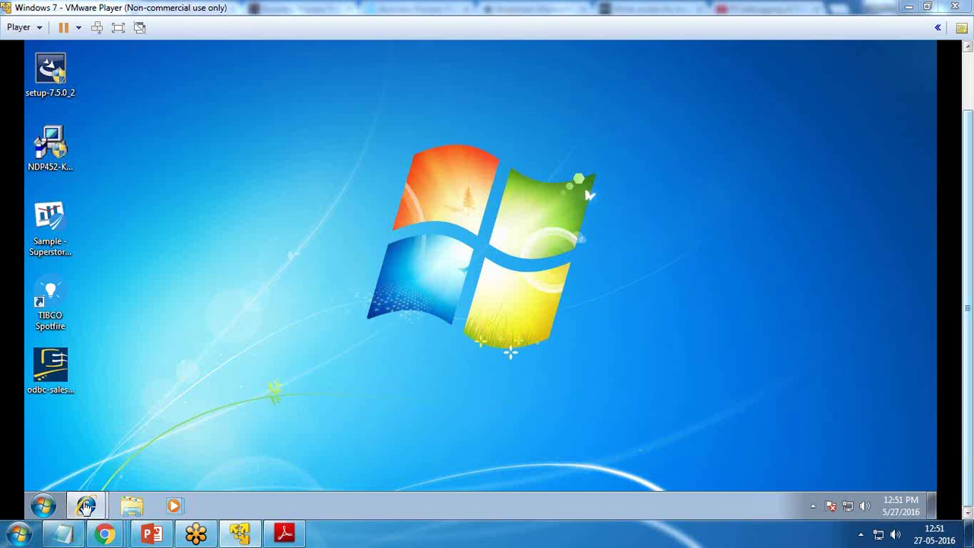
- Switch to the Salesforce home page in Internet Explorer and open My Settings from the user menu
{"action": "mouse_move", "coordinate": [85, 508]}
{"action": "left_click", "coordinate": [125, 473]}
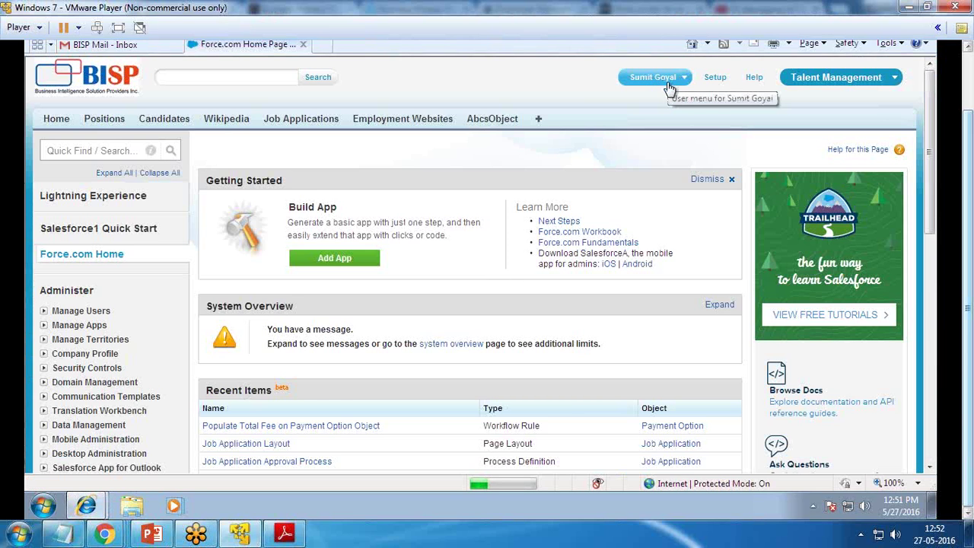
{"action": "left_click", "coordinate": [678, 83]}
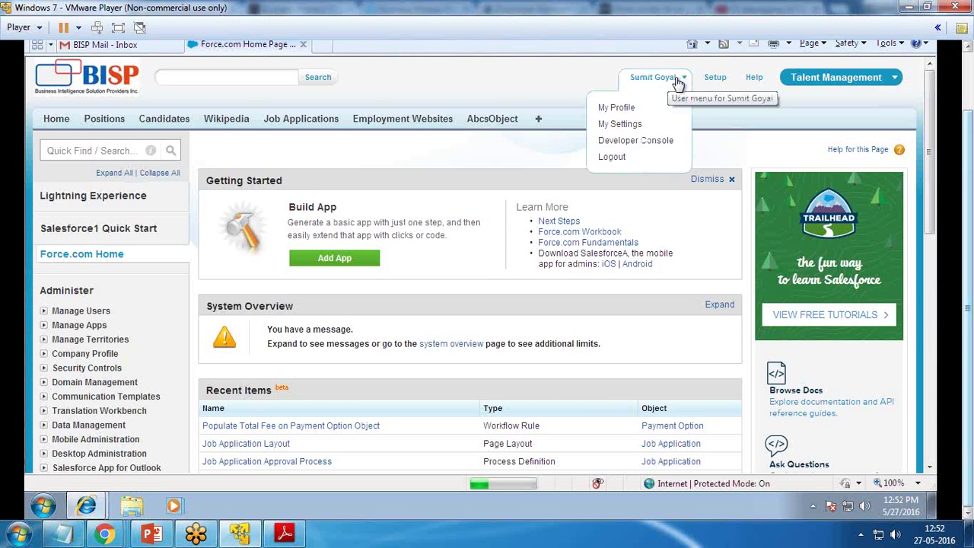
{"action": "left_click", "coordinate": [624, 129]}
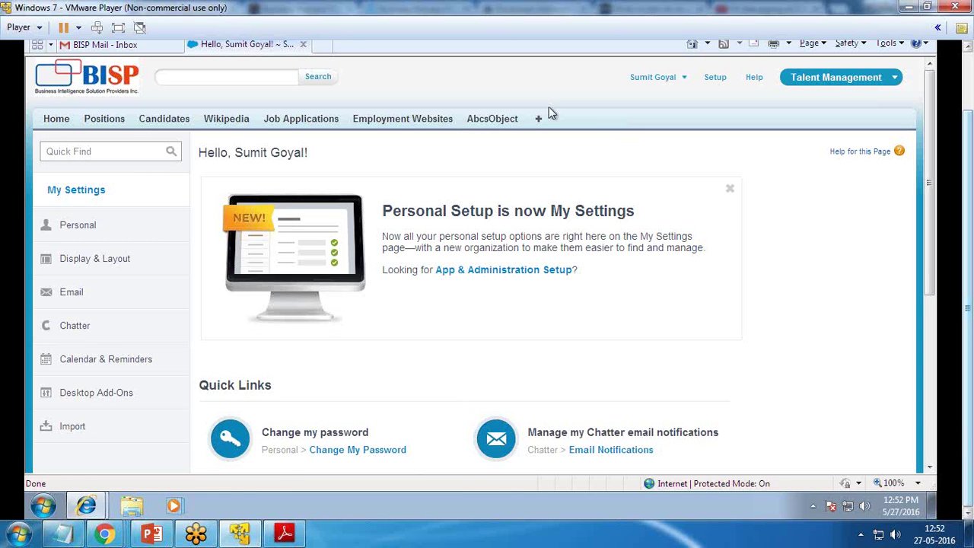
{"action": "left_click", "coordinate": [42, 506]}
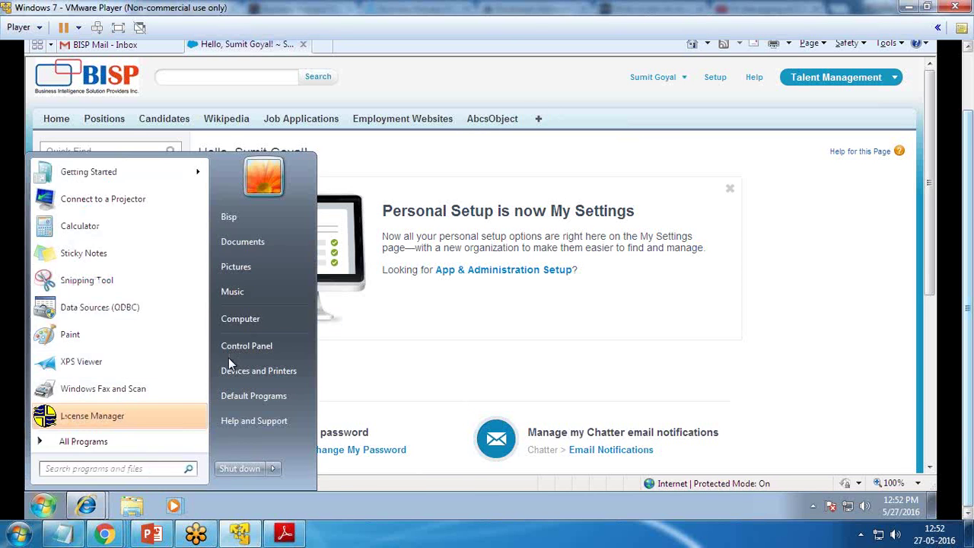
- Open the ODBC Data Source Administrator from Control Panel's Administrative Tools, closing the Control Panel windows
{"action": "left_click", "coordinate": [245, 346]}
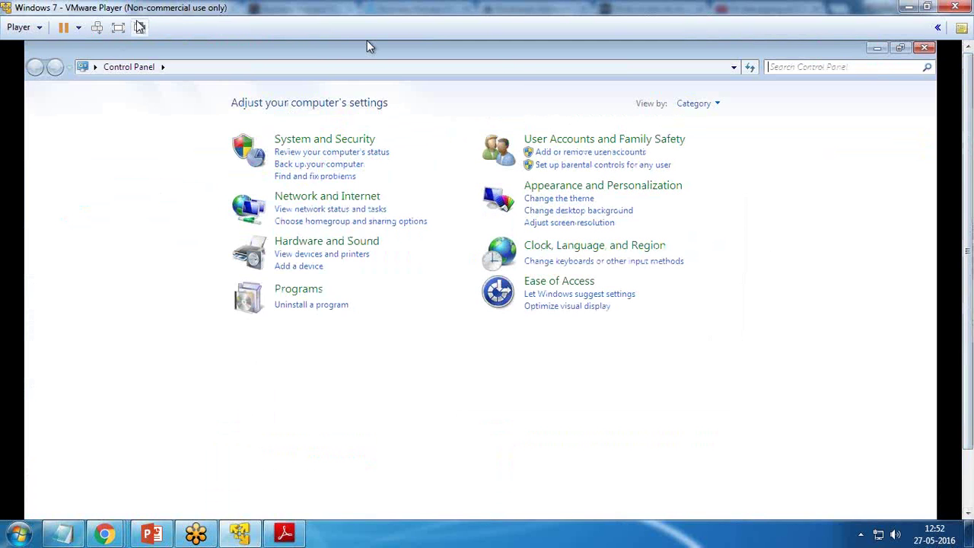
{"action": "left_click", "coordinate": [118, 27]}
{"action": "left_click", "coordinate": [169, 27]}
{"action": "left_click", "coordinate": [182, 45]}
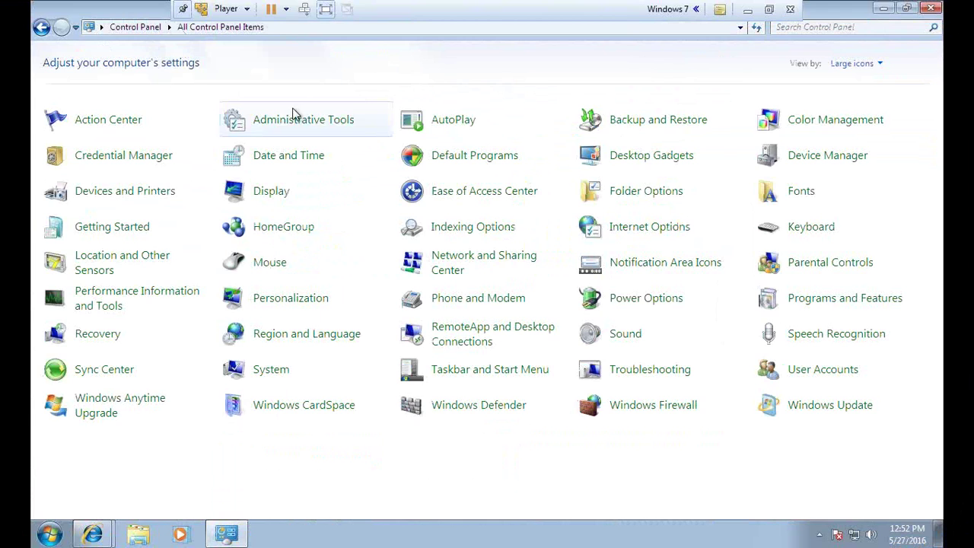
{"action": "left_click", "coordinate": [295, 120]}
{"action": "double_click", "coordinate": [203, 128]}
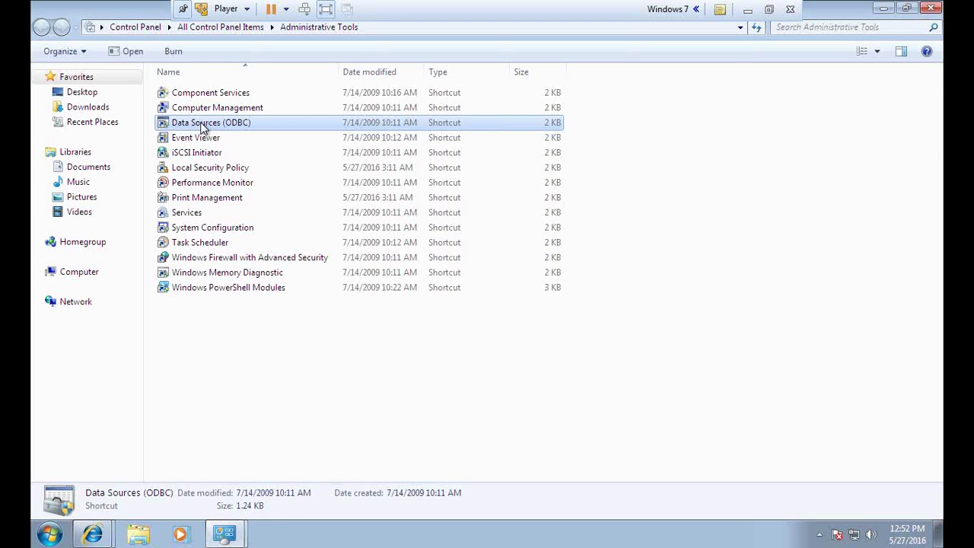
{"action": "left_click", "coordinate": [934, 9]}
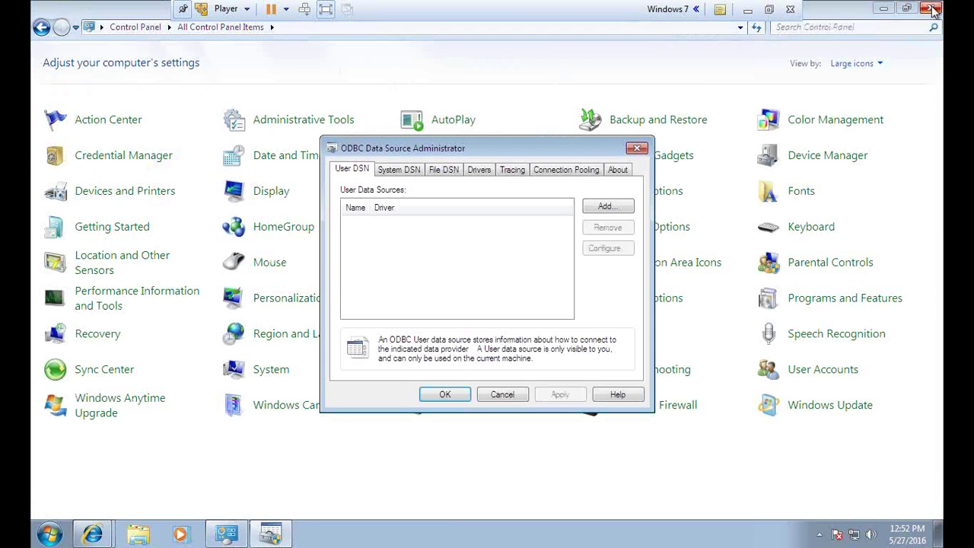
{"action": "left_click", "coordinate": [932, 9]}
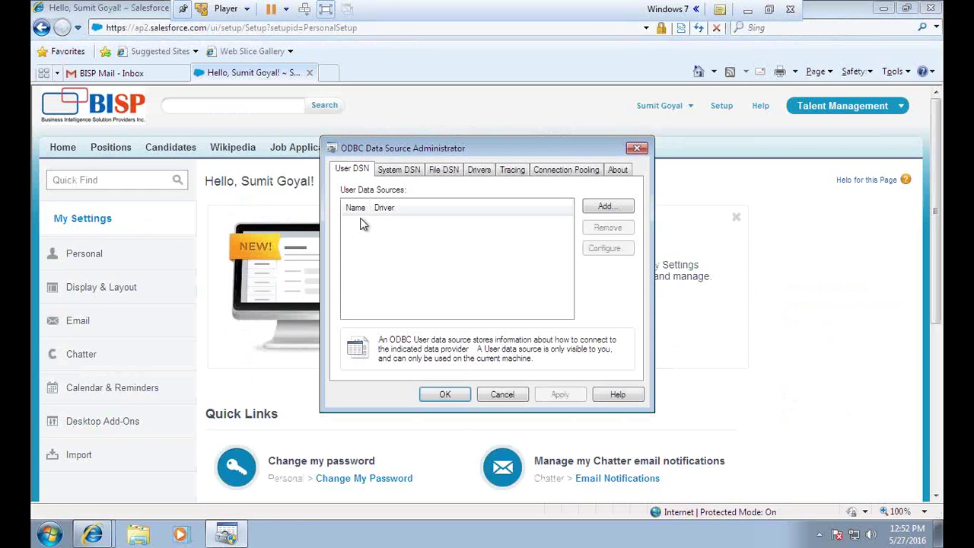
- Add a new System DSN using the Easysoft SalesForce ODBC Driver
{"action": "left_click", "coordinate": [397, 170]}
{"action": "left_click", "coordinate": [606, 207]}
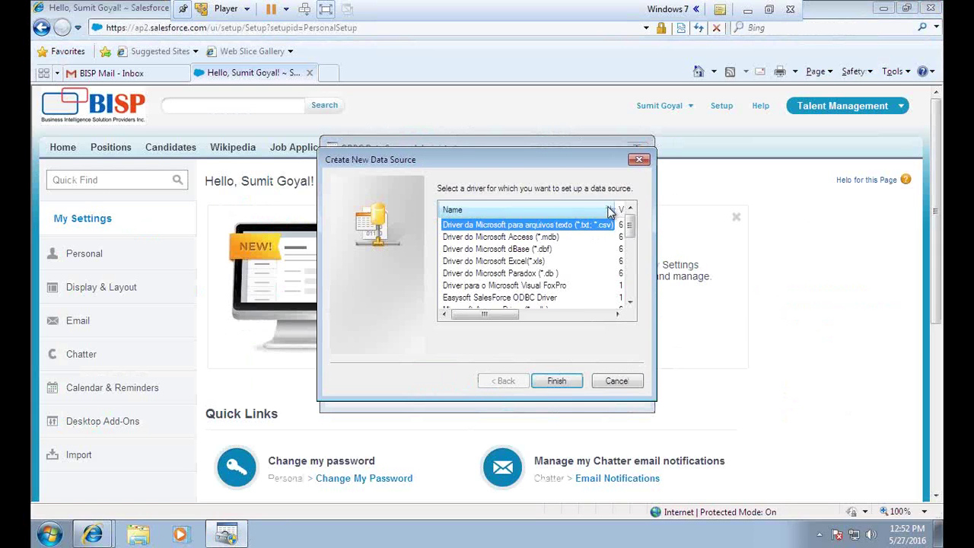
{"action": "left_click_drag", "start_coordinate": [631, 229], "coordinate": [631, 241]}
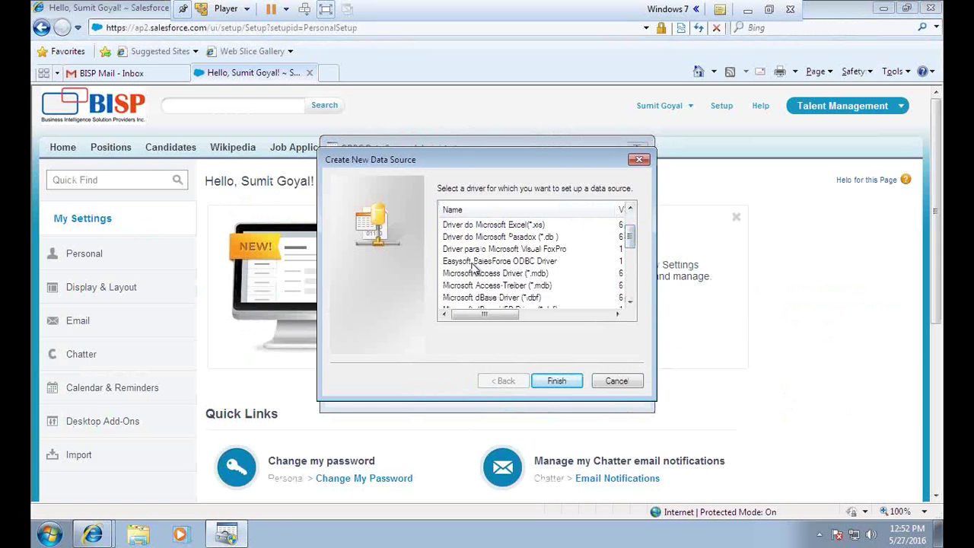
{"action": "left_click", "coordinate": [529, 263]}
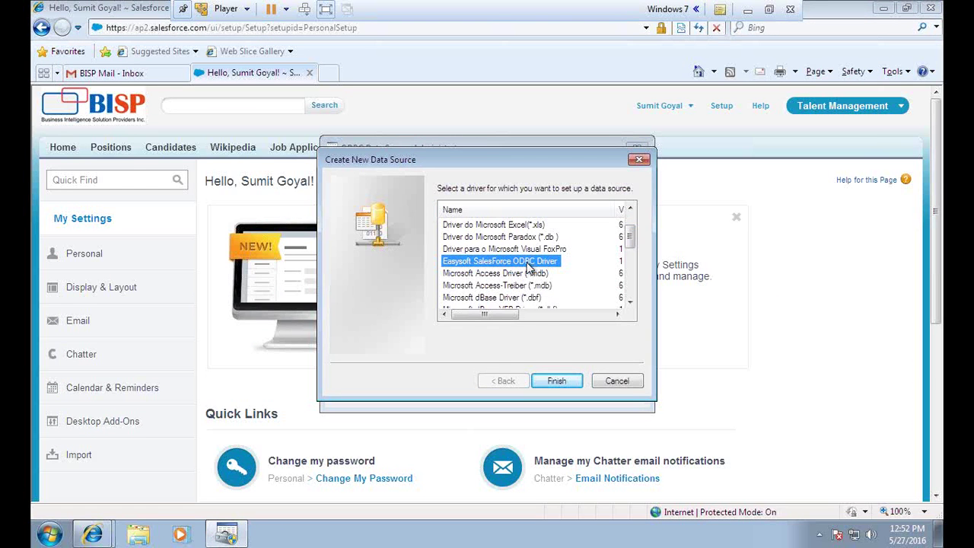
{"action": "left_click", "coordinate": [561, 382]}
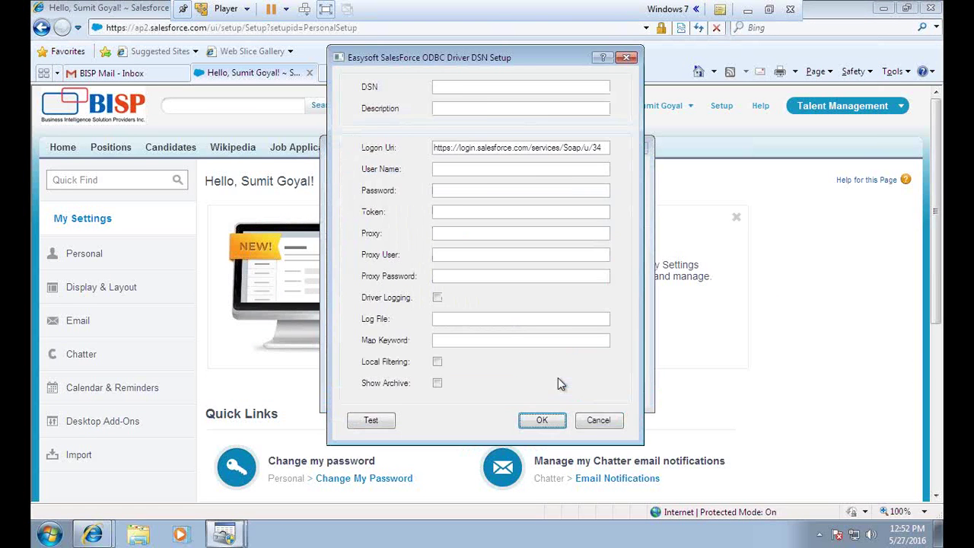
- Name the new data source BispSFDCDsn
{"action": "left_click", "coordinate": [471, 89]}
{"action": "type", "text": "Sa"}
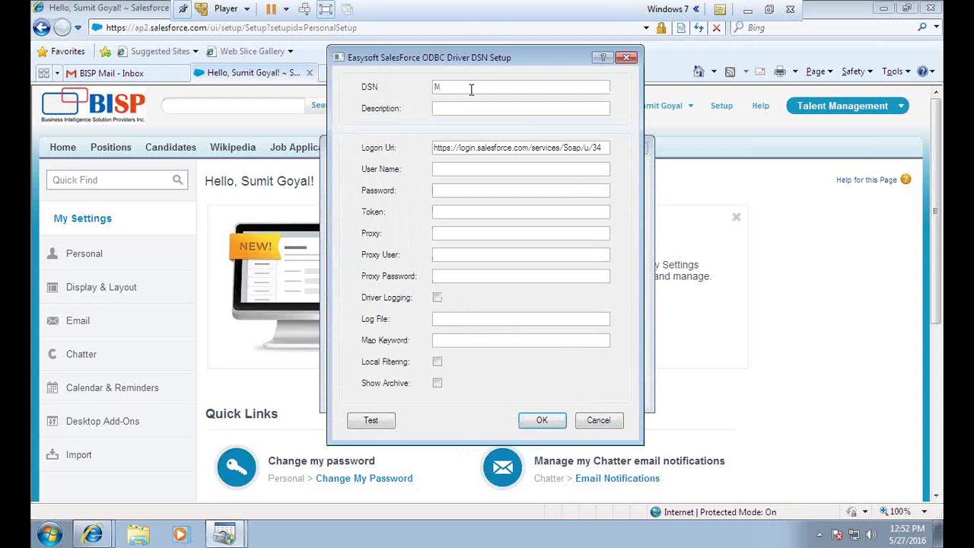
{"action": "key", "text": "BackSpace"}
{"action": "key", "text": "BackSpace"}
{"action": "type", "text": "Bisp"}
{"action": "type", "text": "SFDC"}
{"action": "type", "text": "dsn"}
{"action": "type", "text": ".0"}
- Enter the Salesforce account's user name and password in the DSN setup form
{"action": "left_click", "coordinate": [482, 171]}
{"action": "key", "text": "Tab"}
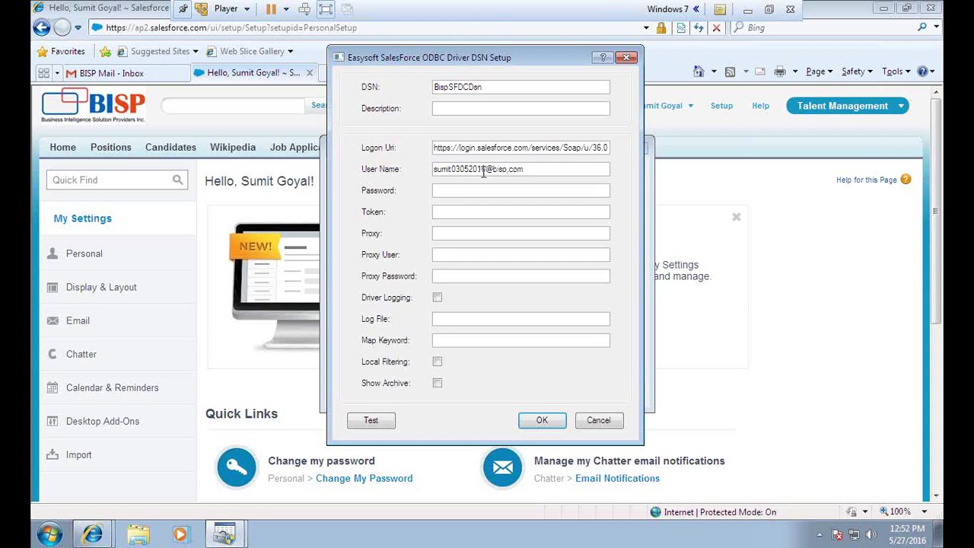
{"action": "left_click_drag", "start_coordinate": [531, 167], "coordinate": [435, 169]}
{"action": "key", "text": "ctrl+c"}
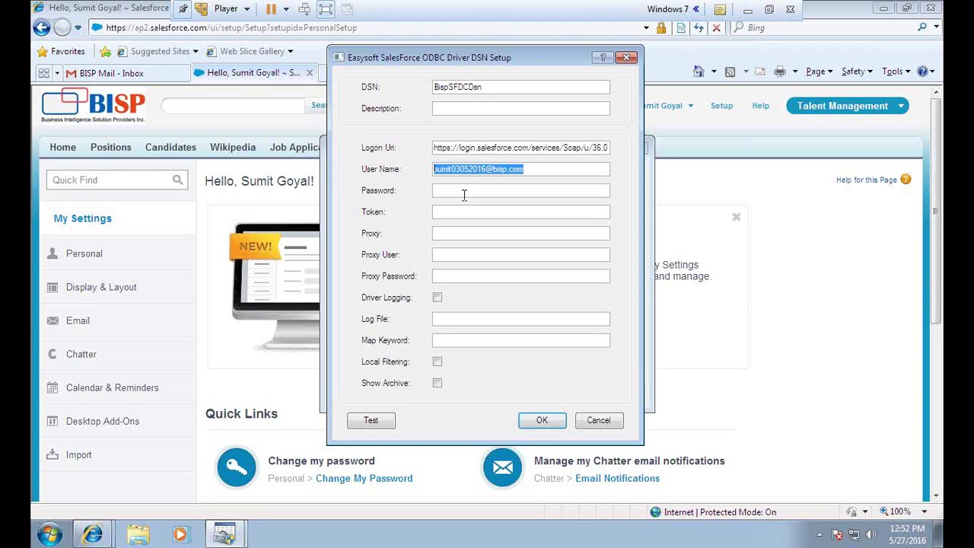
{"action": "left_click", "coordinate": [466, 190]}
{"action": "type", "text": "••••"}
{"action": "key", "text": "BackSpace"}
{"action": "key", "text": "BackSpace"}
{"action": "key", "text": "BackSpace"}
{"action": "key", "text": "BackSpace"}
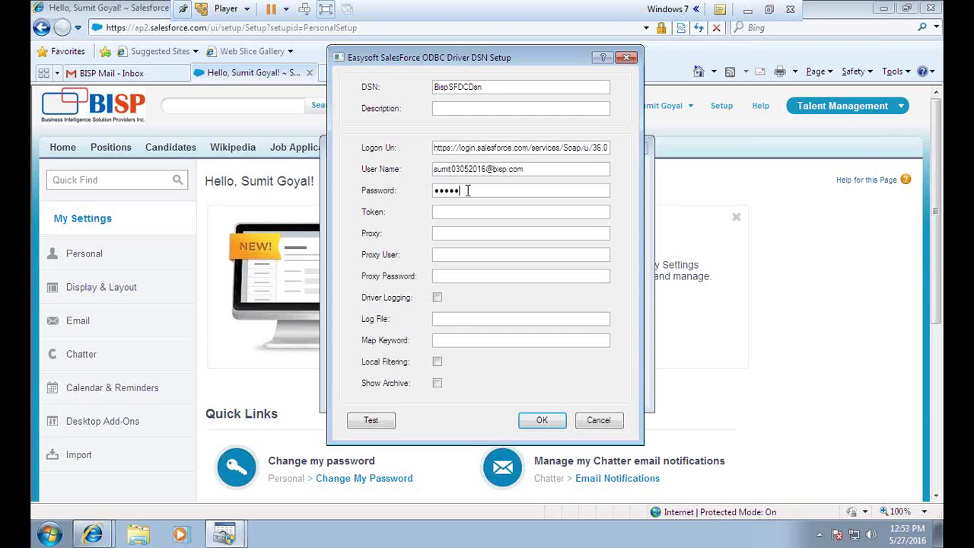
{"action": "left_click", "coordinate": [477, 212]}
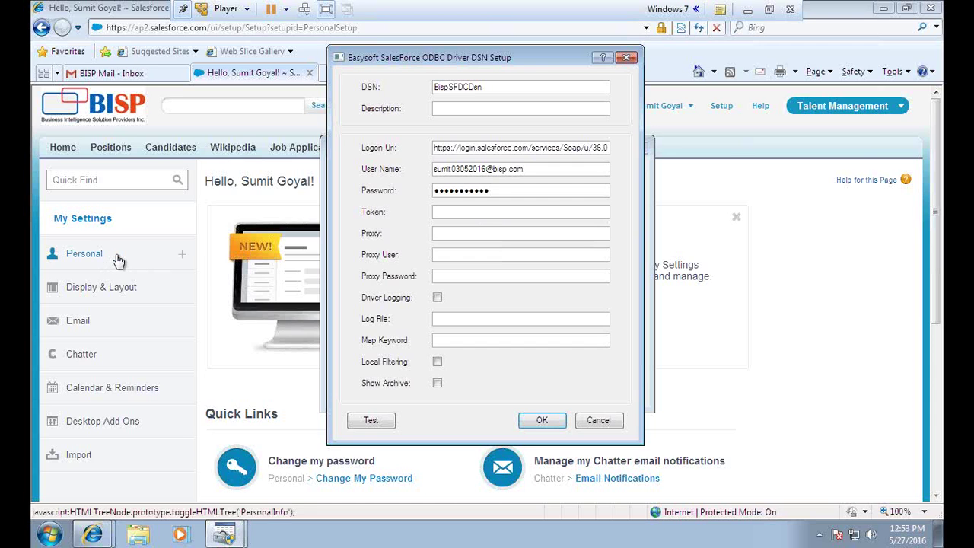
{"action": "left_click", "coordinate": [734, 141]}
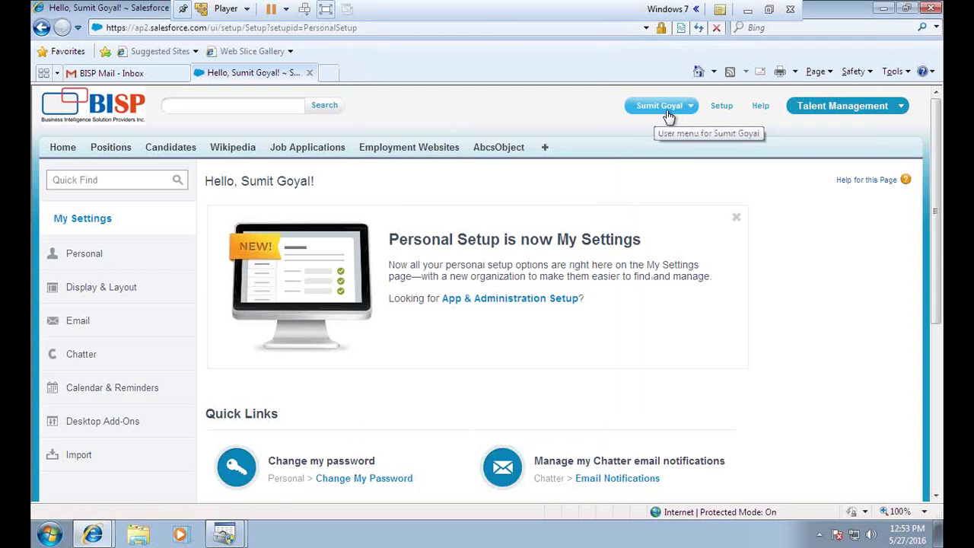
- Reset the Salesforce security token via My Settings > Personal > Reset My Security Token
{"action": "left_click", "coordinate": [688, 106]}
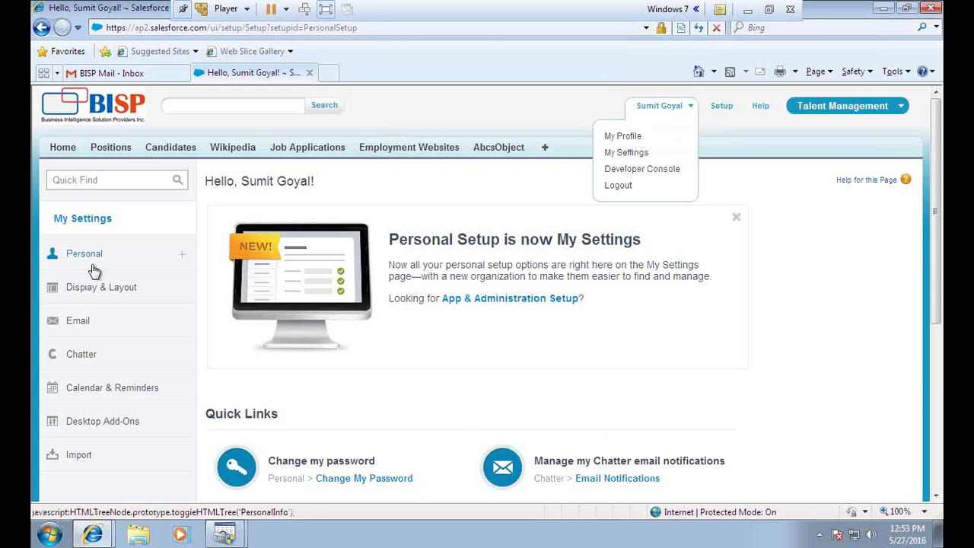
{"action": "left_click", "coordinate": [122, 257]}
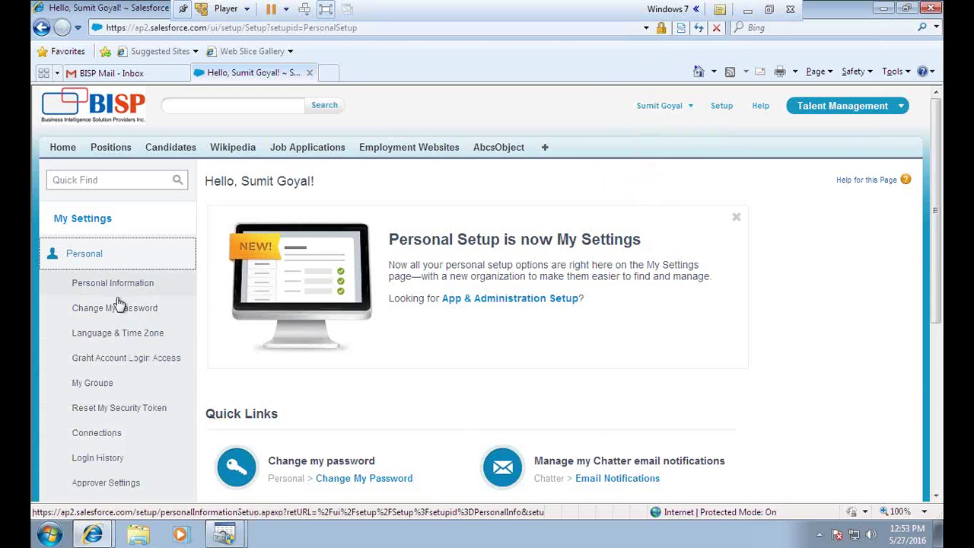
{"action": "left_click", "coordinate": [115, 411]}
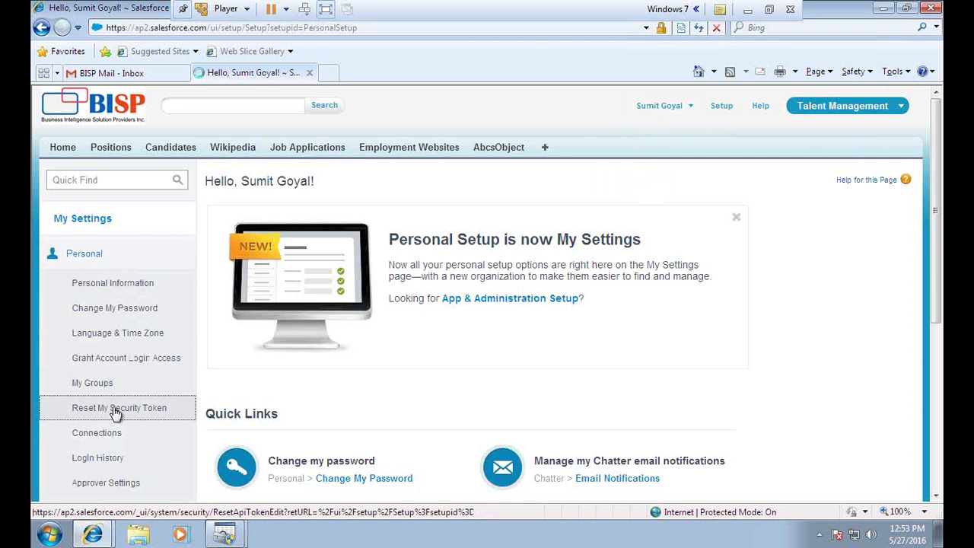
{"action": "left_click", "coordinate": [770, 10]}
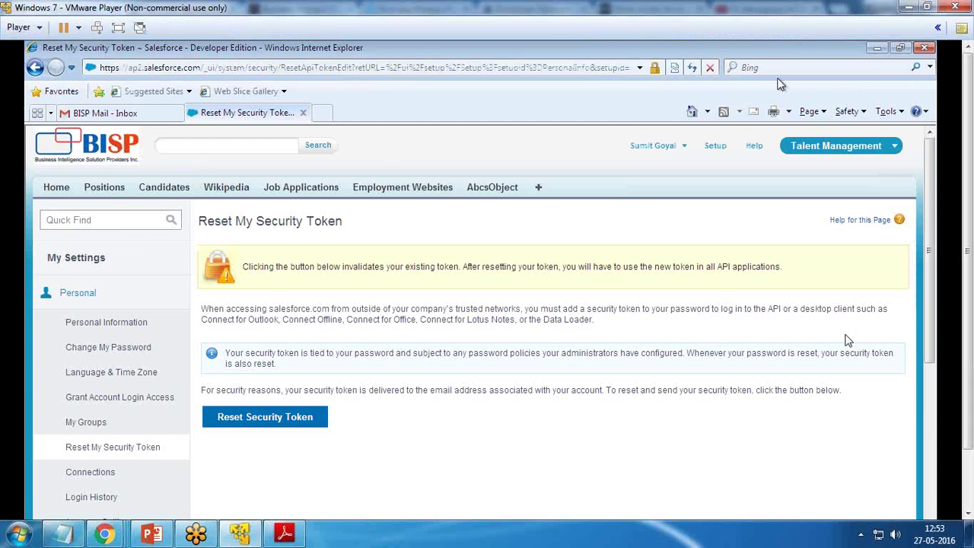
{"action": "left_click", "coordinate": [118, 28]}
{"action": "left_click", "coordinate": [257, 382]}
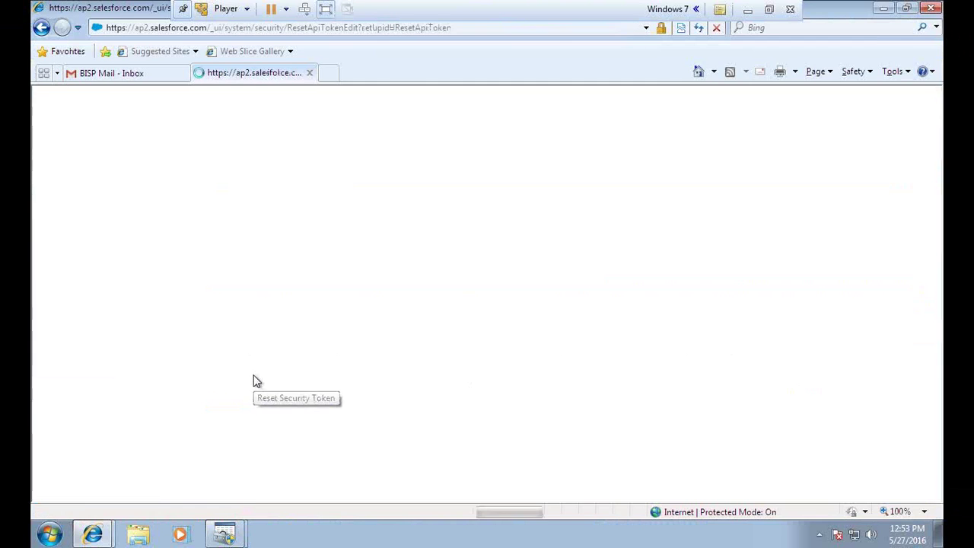
- Refresh the mail inbox, open the new security token email, and select the token
{"action": "left_click", "coordinate": [124, 74]}
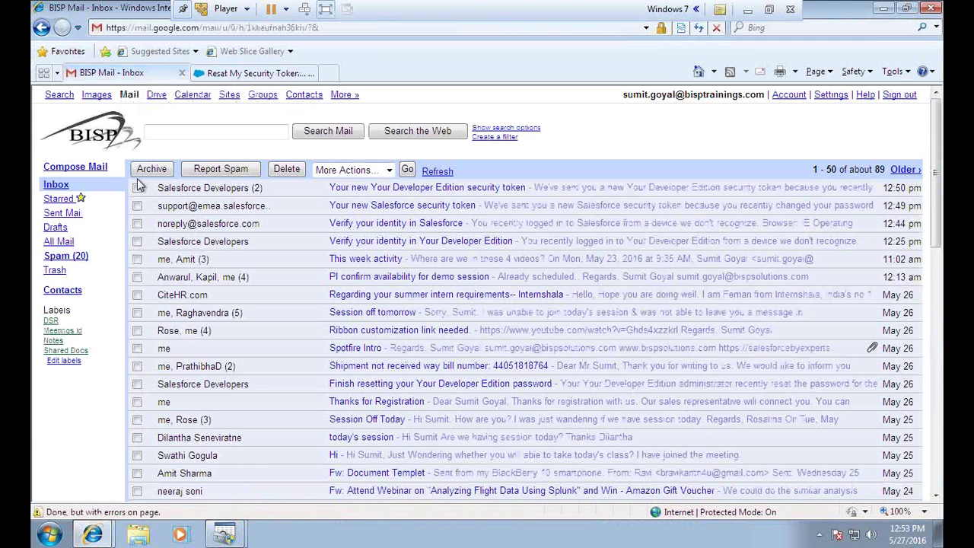
{"action": "left_click", "coordinate": [247, 74]}
{"action": "left_click", "coordinate": [111, 73]}
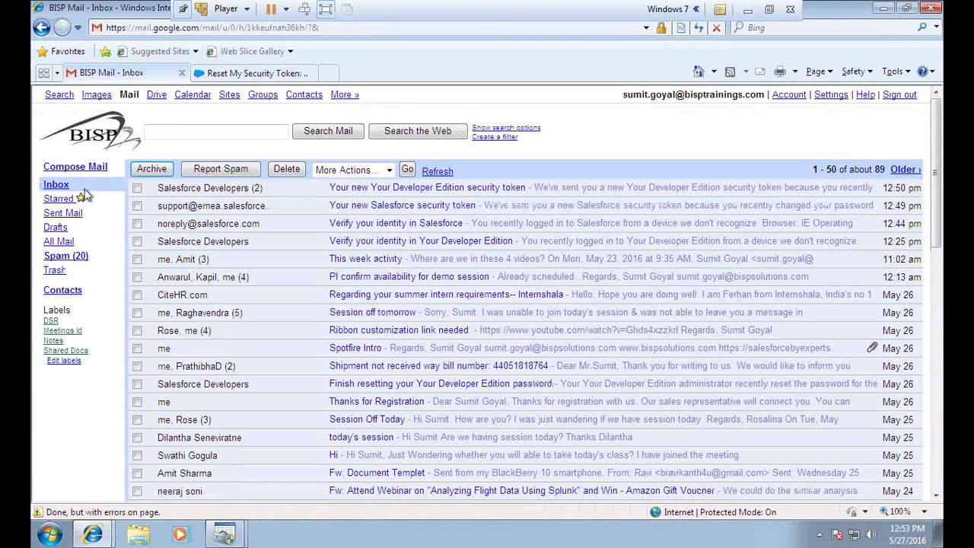
{"action": "left_click", "coordinate": [54, 186]}
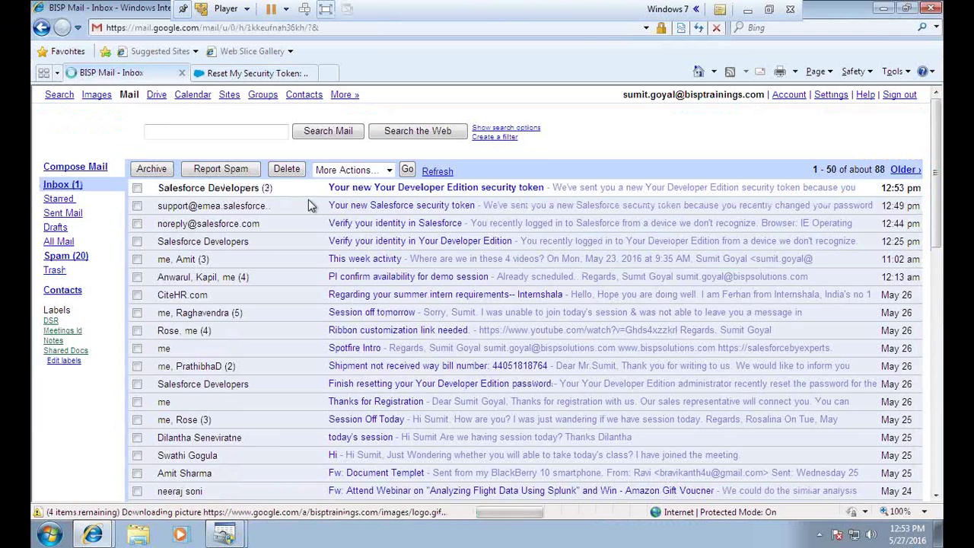
{"action": "left_click", "coordinate": [344, 190]}
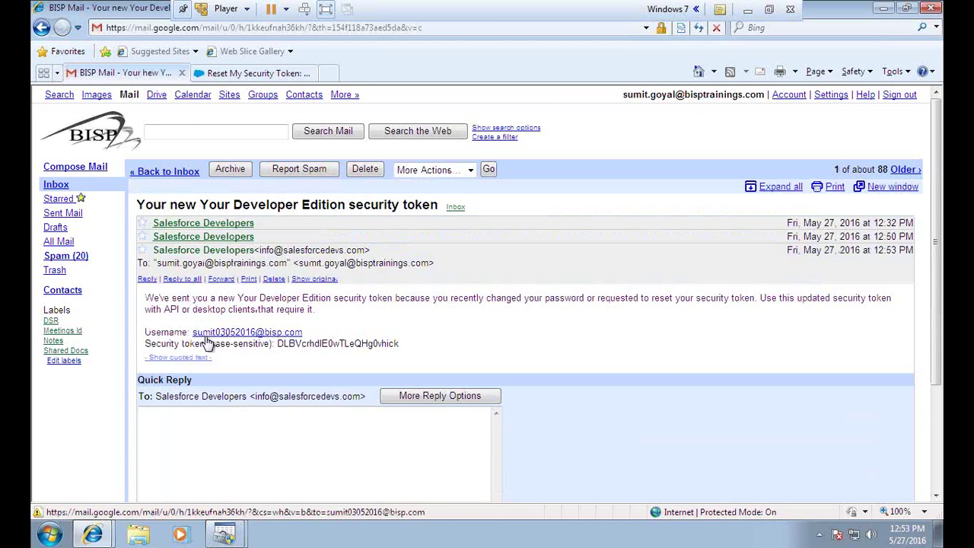
{"action": "left_click_drag", "start_coordinate": [309, 335], "coordinate": [532, 173]}
{"action": "key", "text": "ctrl+v"}
{"action": "left_click", "coordinate": [283, 354]}
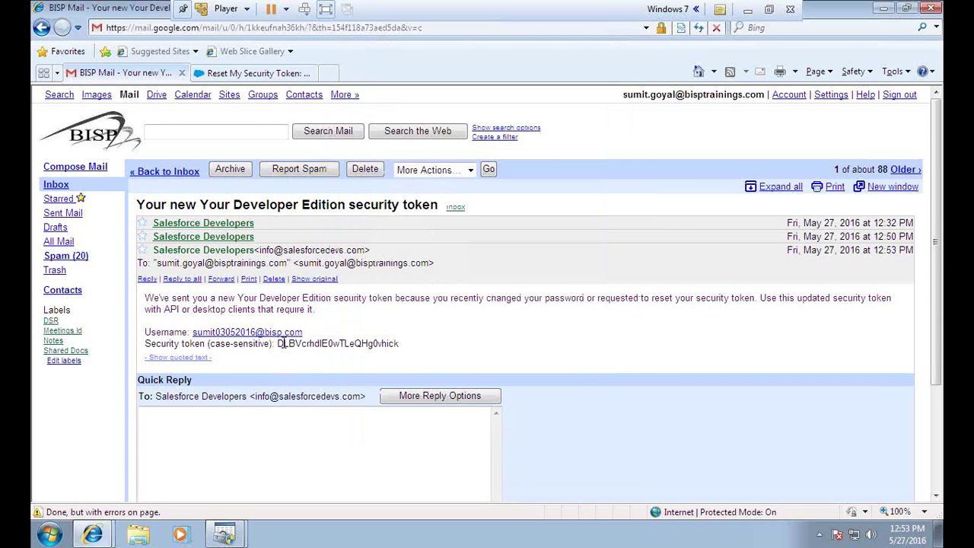
{"action": "left_click_drag", "start_coordinate": [277, 344], "coordinate": [397, 344]}
- Paste the security token into the DSN, test the Salesforce connection successfully, and save BispSFDCDsn
{"action": "key", "text": "alt+Tab"}
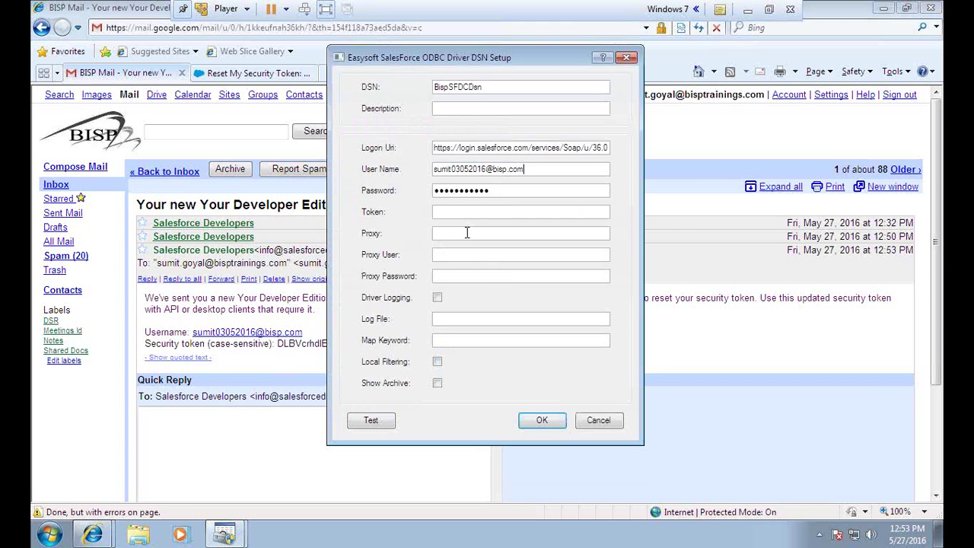
{"action": "key", "text": "ctrl+v"}
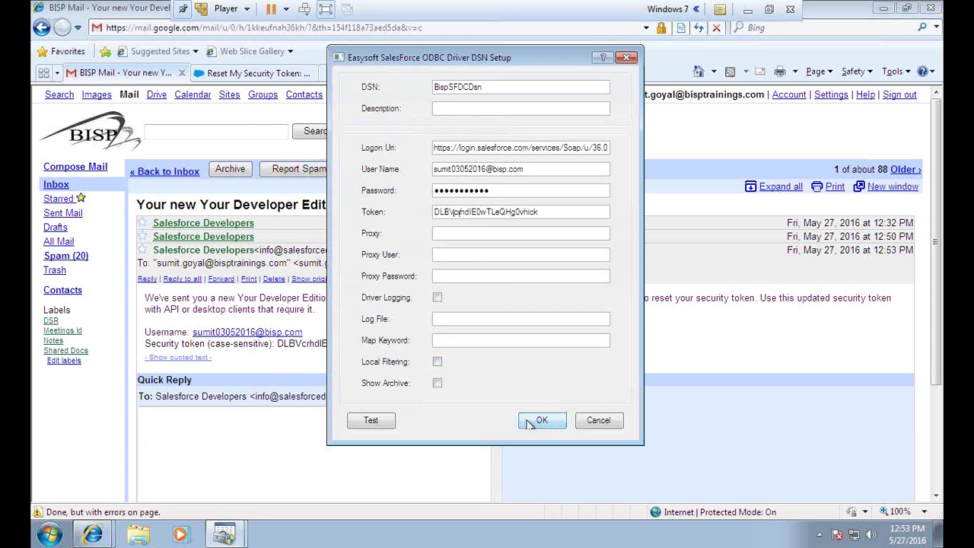
{"action": "left_click", "coordinate": [761, 10]}
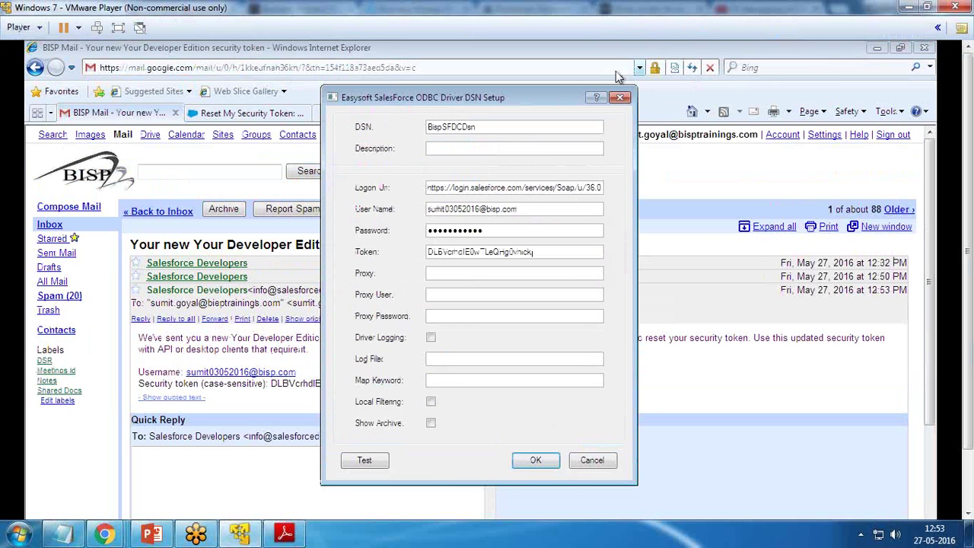
{"action": "left_click", "coordinate": [369, 461]}
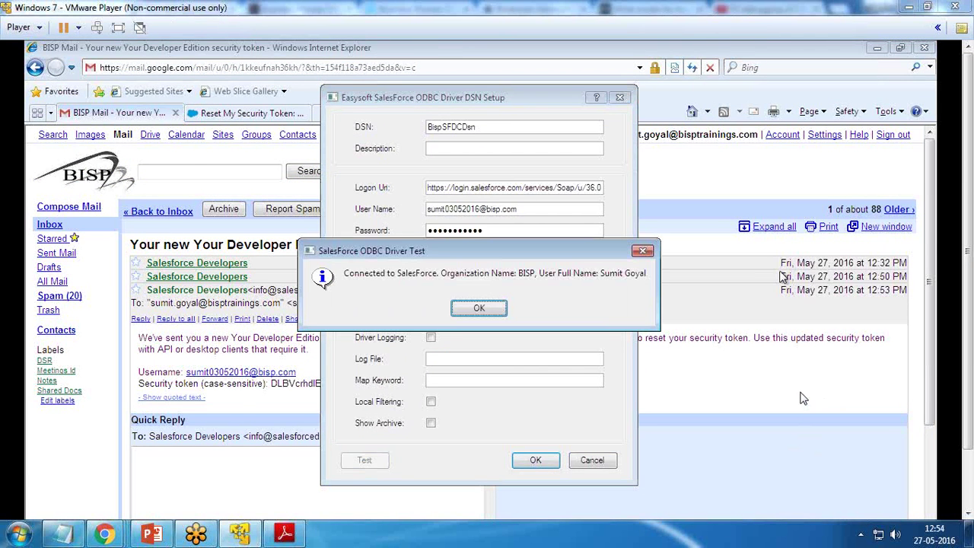
{"action": "left_click", "coordinate": [118, 27]}
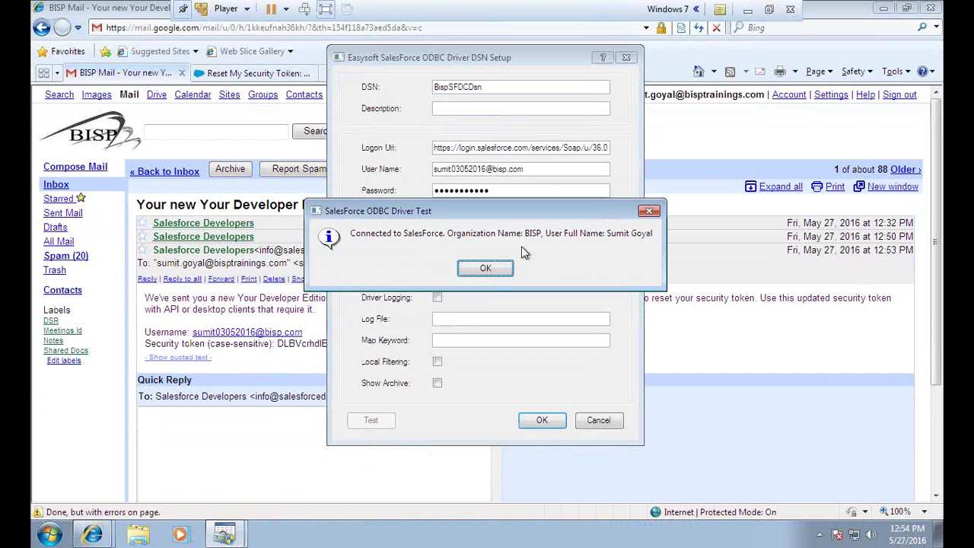
{"action": "left_click_drag", "start_coordinate": [424, 214], "coordinate": [398, 225]}
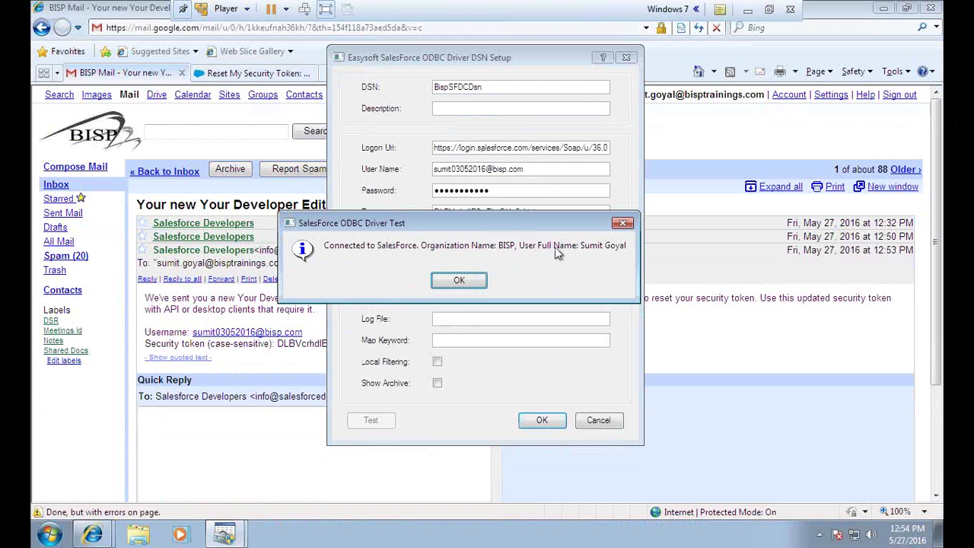
{"action": "left_click", "coordinate": [457, 283]}
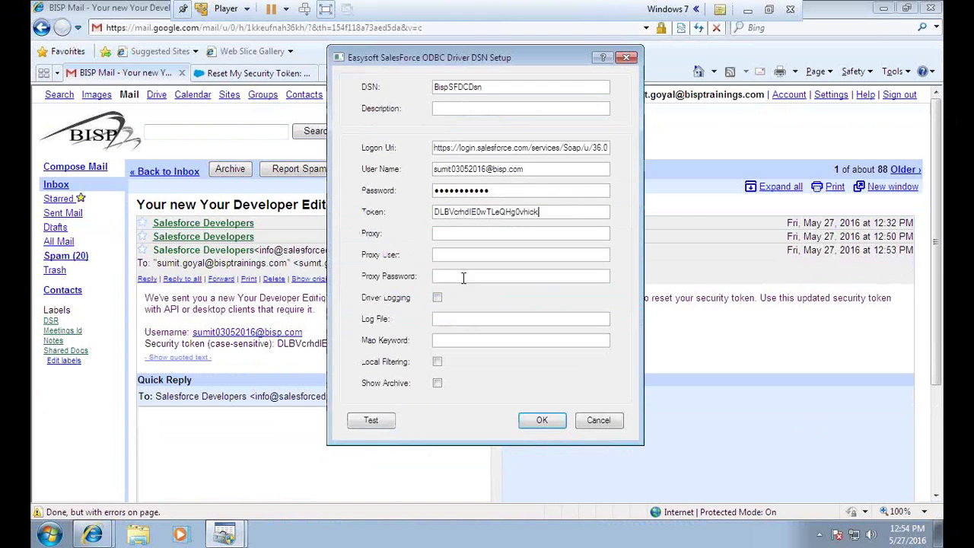
{"action": "left_click", "coordinate": [542, 428]}
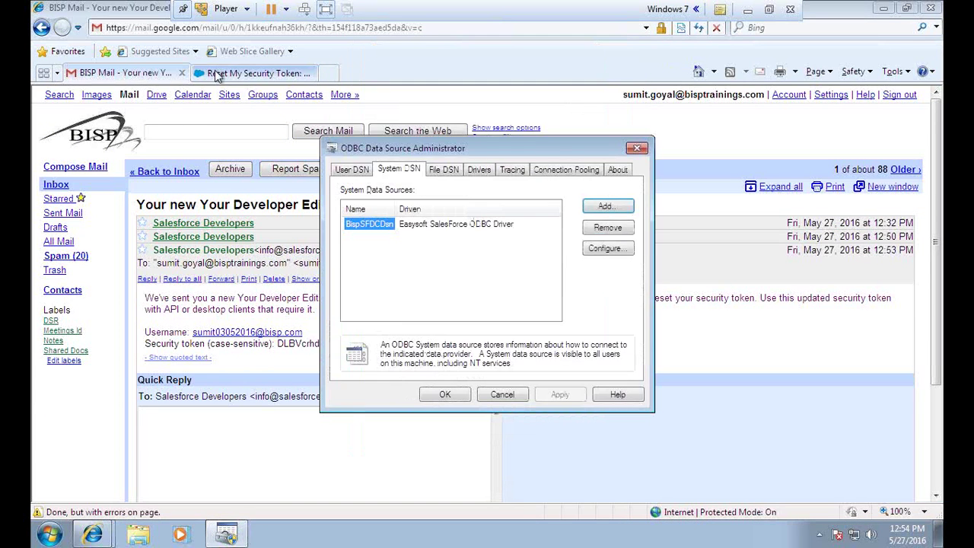
- Switch Salesforce's Opportunities tab to the All Opportunities view, then minimize Internet Explorer
{"action": "left_click", "coordinate": [211, 72]}
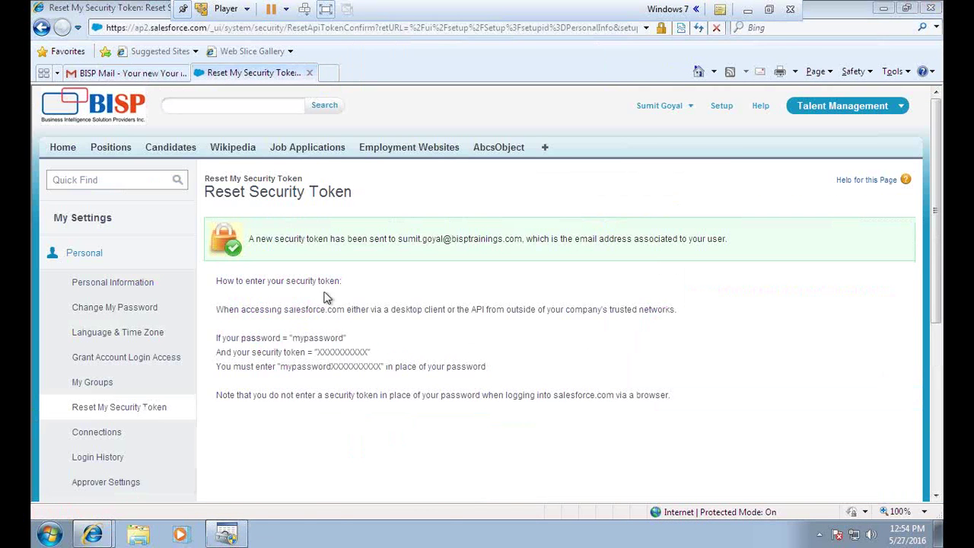
{"action": "left_click", "coordinate": [226, 535]}
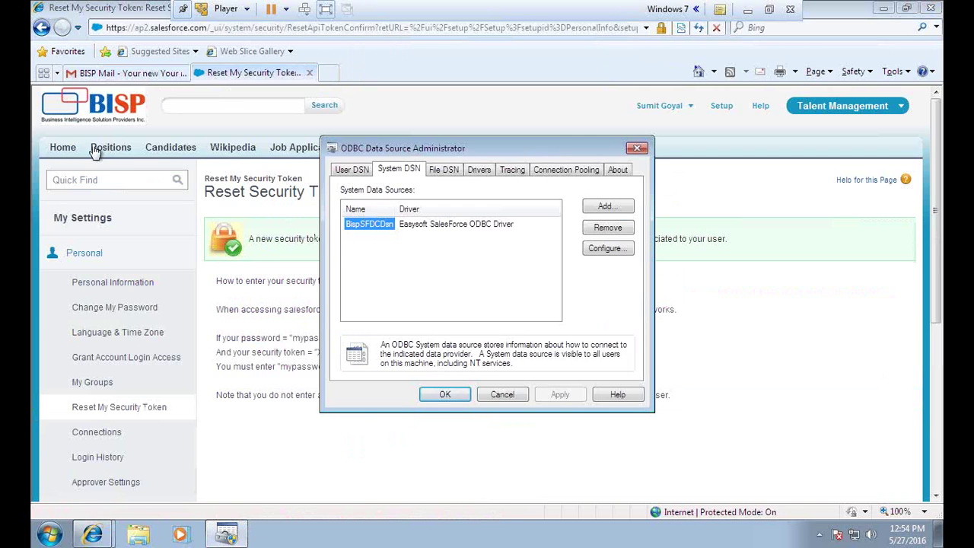
{"action": "left_click", "coordinate": [823, 107]}
{"action": "left_click", "coordinate": [814, 137]}
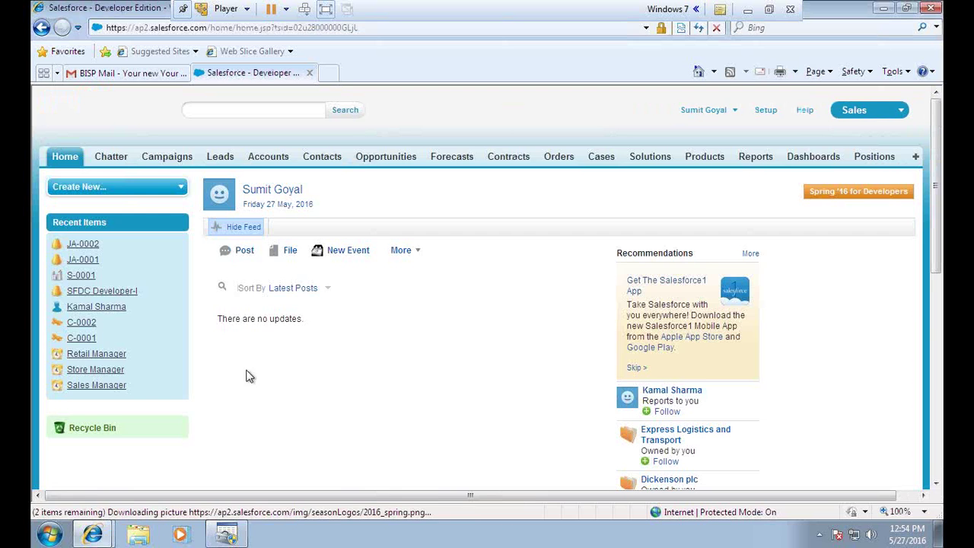
{"action": "left_click", "coordinate": [381, 163]}
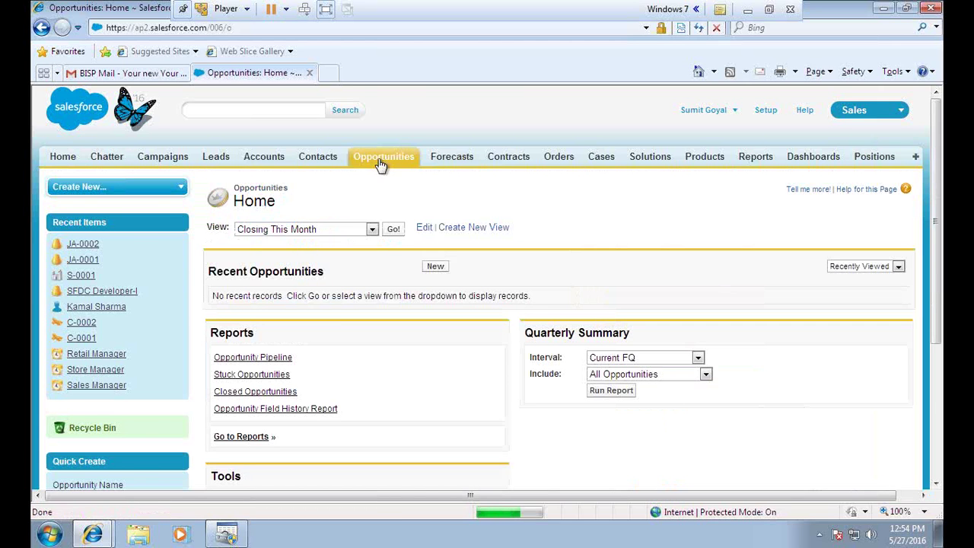
{"action": "left_click", "coordinate": [372, 229]}
{"action": "left_click", "coordinate": [257, 243]}
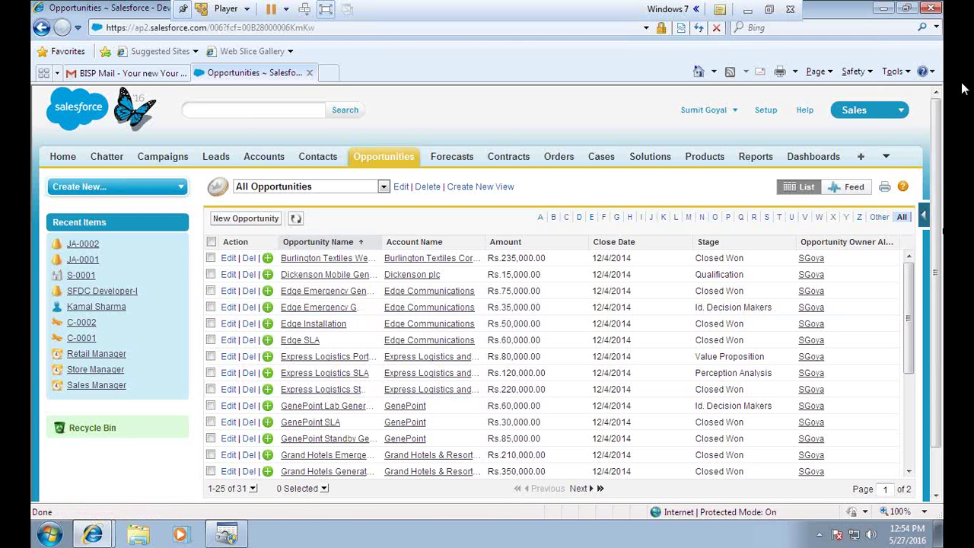
{"action": "left_click", "coordinate": [883, 8]}
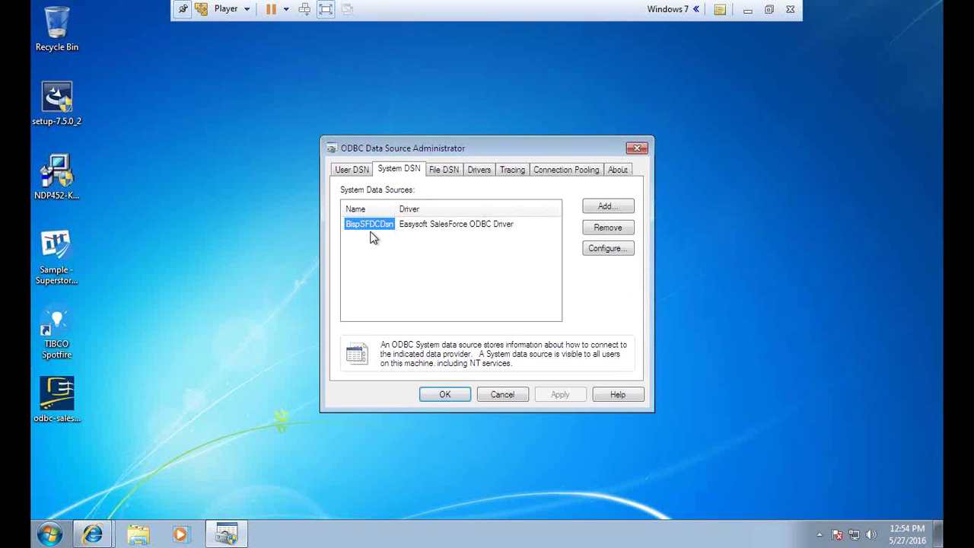
- Launch TIBCO Spotfire 7.5.0 from Start > All Programs and wait for its Add Data page
{"action": "left_click", "coordinate": [50, 535]}
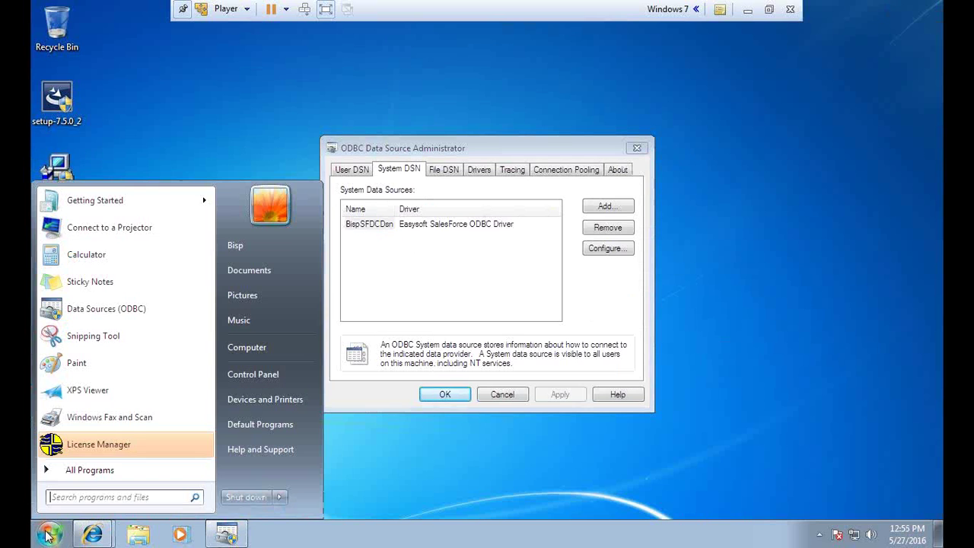
{"action": "left_click", "coordinate": [96, 472]}
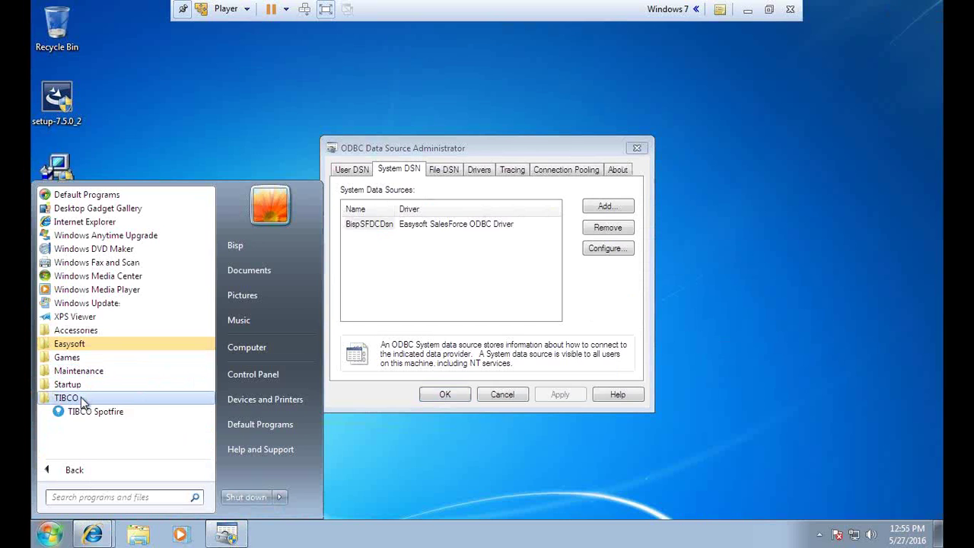
{"action": "left_click", "coordinate": [87, 412]}
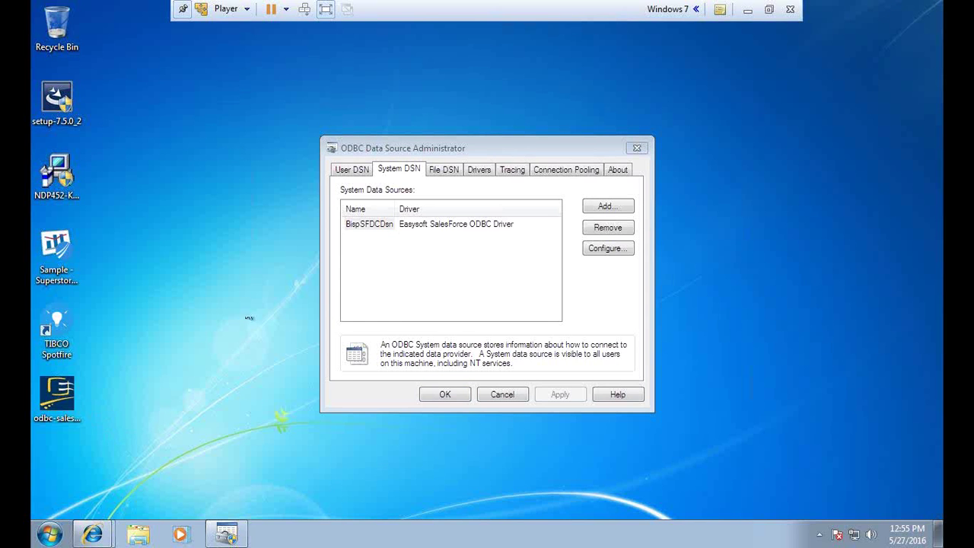
{"action": "left_click_drag", "start_coordinate": [478, 144], "coordinate": [393, 132]}
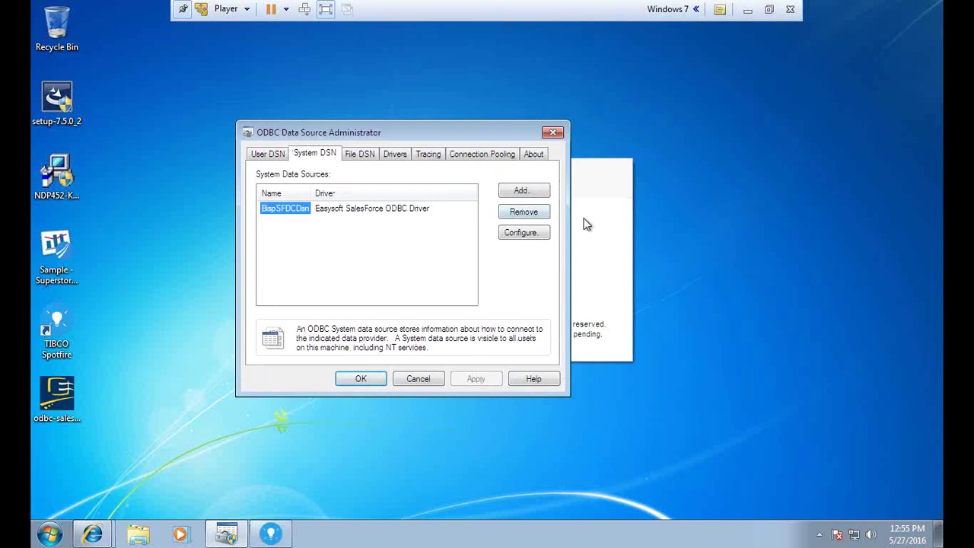
{"action": "left_click", "coordinate": [581, 169]}
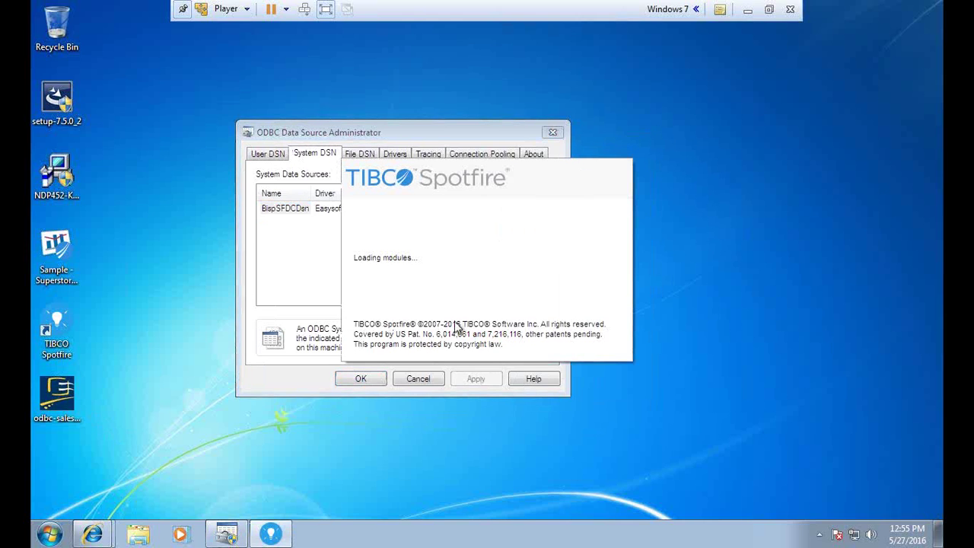
{"action": "left_click", "coordinate": [775, 18]}
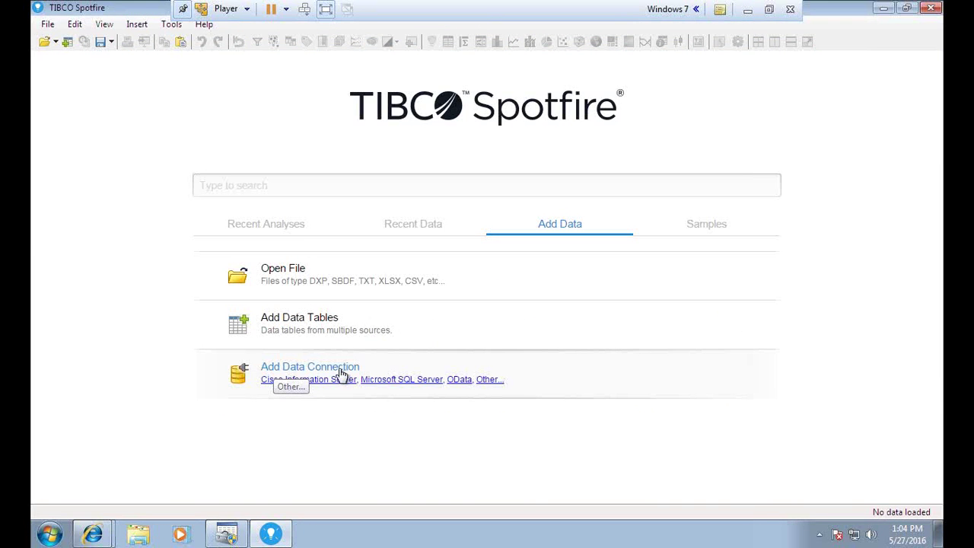
- Start adding database data and choose the Odbc Data Provider
{"action": "left_click", "coordinate": [488, 380]}
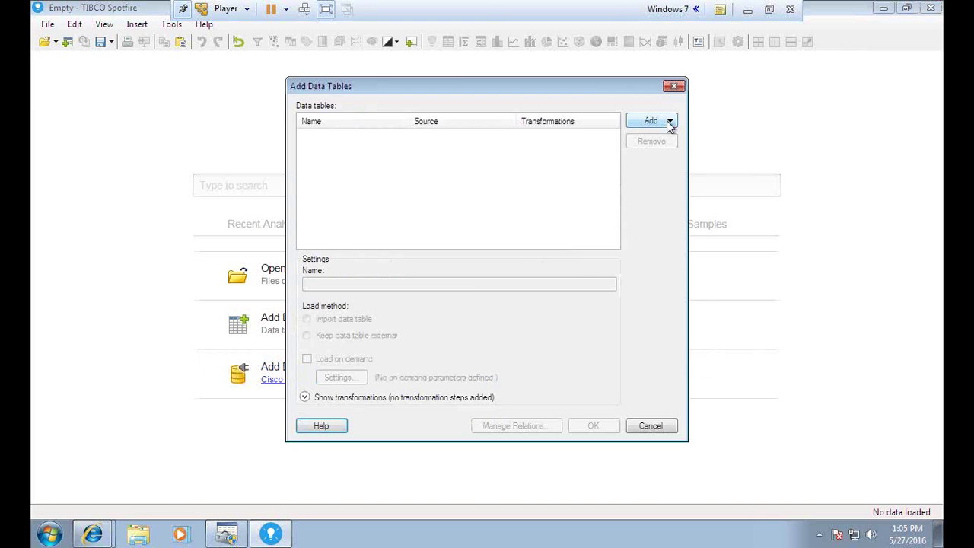
{"action": "left_click", "coordinate": [670, 122]}
{"action": "left_click_drag", "start_coordinate": [829, 211], "coordinate": [833, 251]}
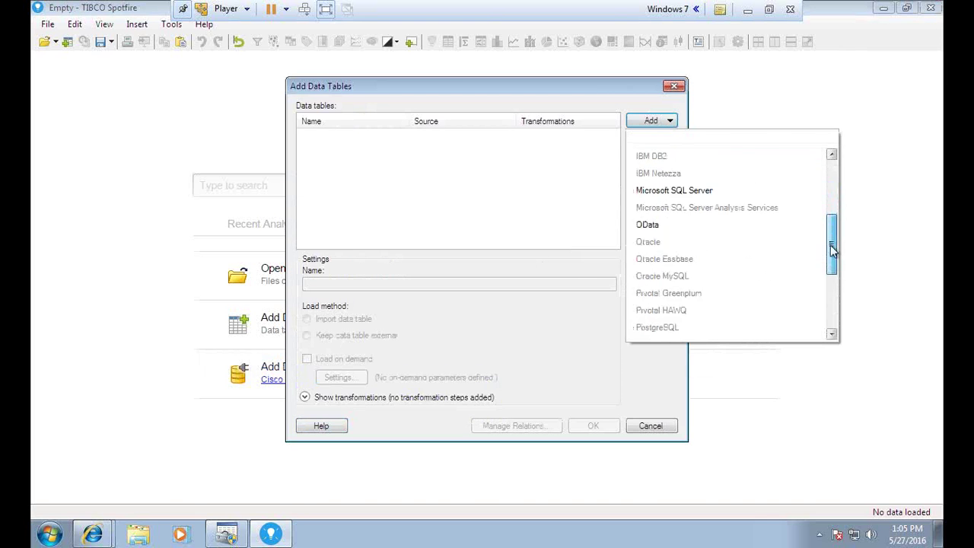
{"action": "scroll", "coordinate": [663, 236], "scroll_direction": "down", "scroll_amount": 3}
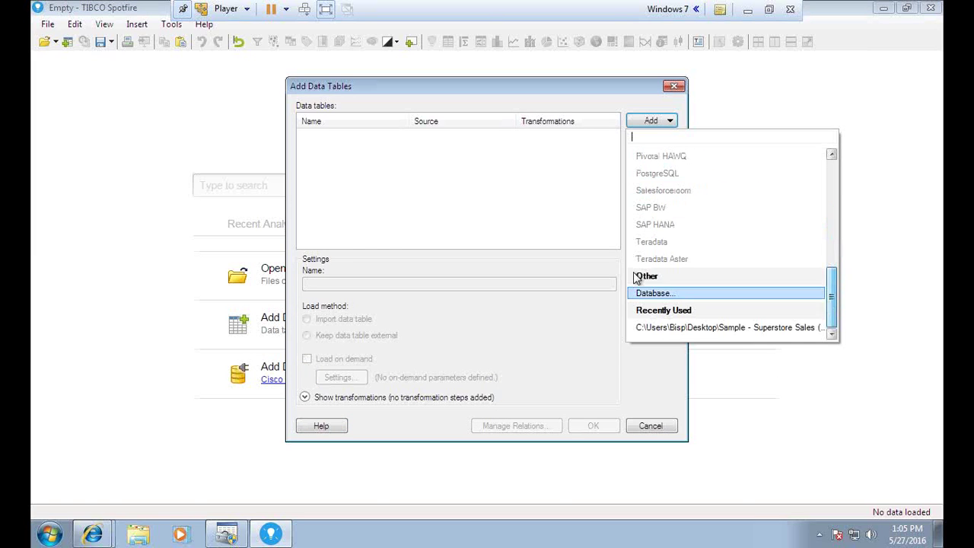
{"action": "left_click", "coordinate": [660, 295]}
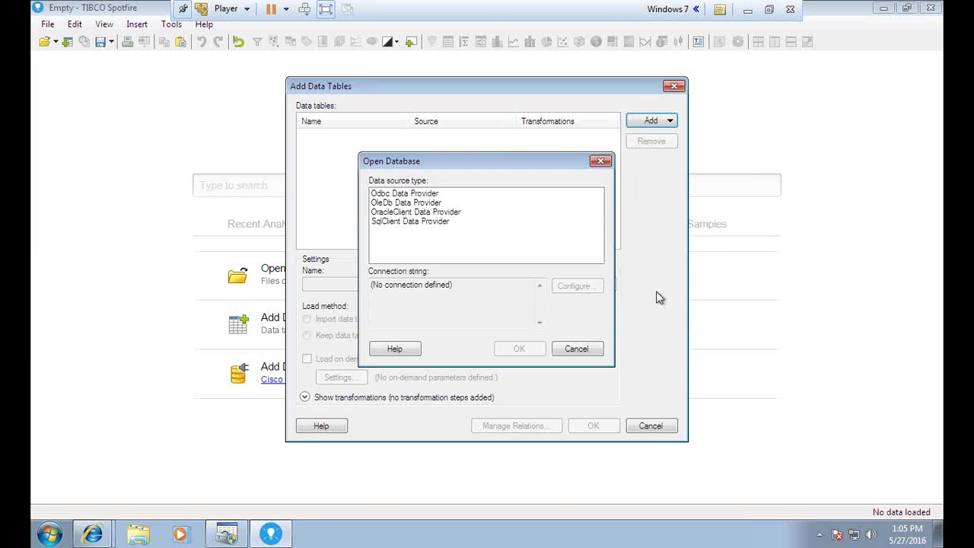
{"action": "left_click", "coordinate": [414, 195]}
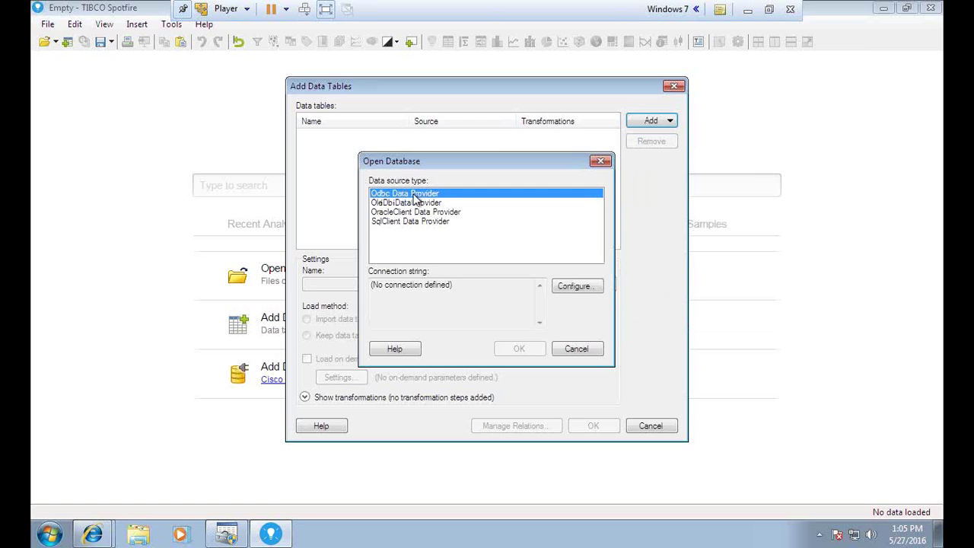
- Configure the ODBC connection with the BispSFDCDsn data source and accept it
{"action": "left_click", "coordinate": [575, 287]}
{"action": "left_click", "coordinate": [427, 201]}
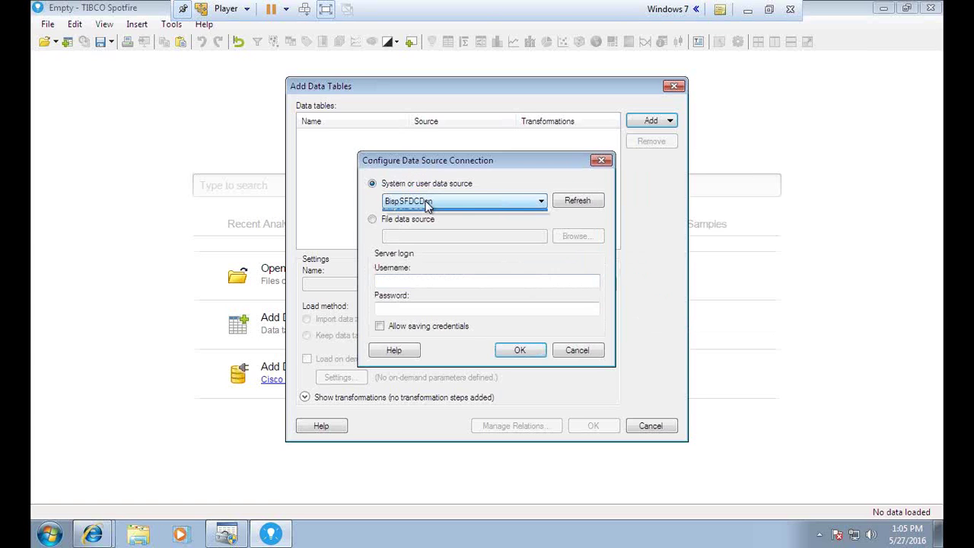
{"action": "left_click", "coordinate": [418, 216]}
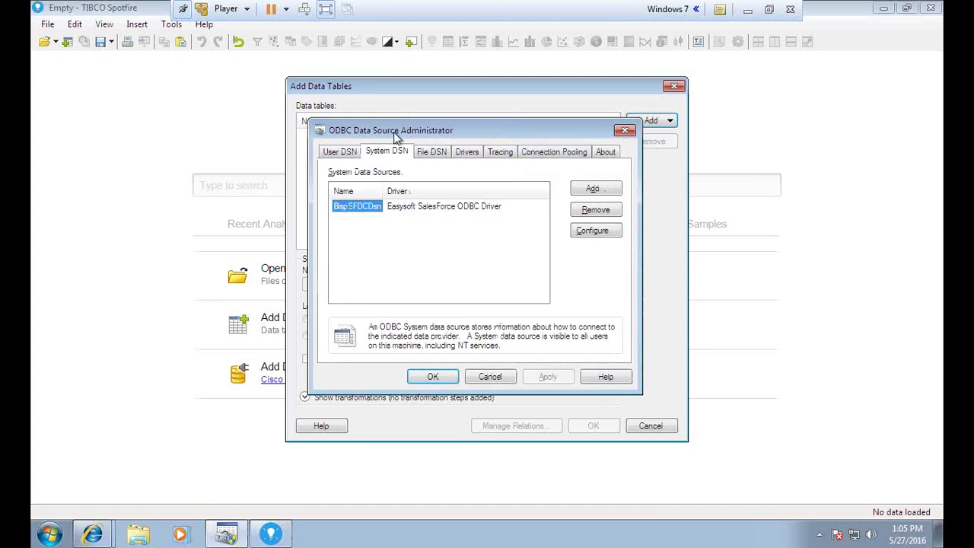
{"action": "left_click_drag", "start_coordinate": [395, 136], "coordinate": [208, 232]}
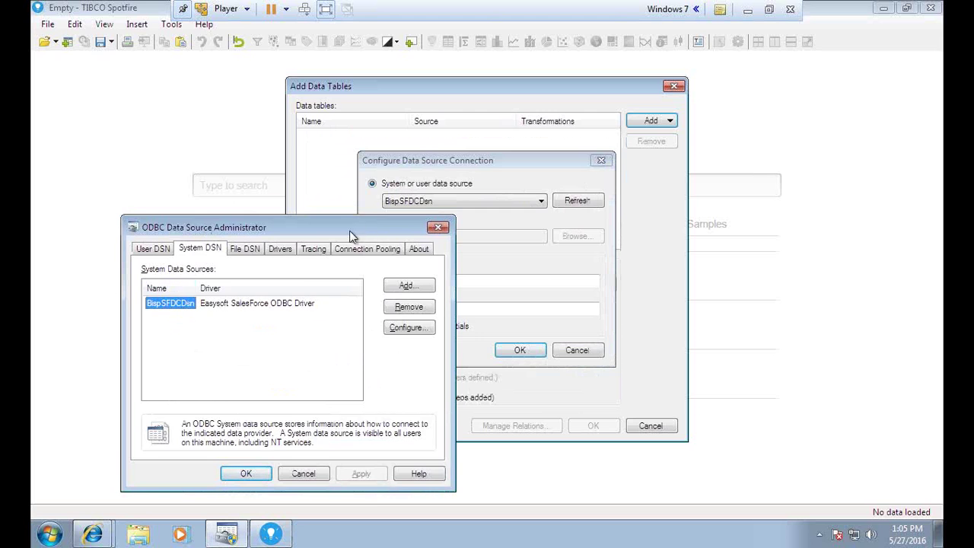
{"action": "left_click_drag", "start_coordinate": [354, 234], "coordinate": [339, 235]}
{"action": "left_click", "coordinate": [520, 351]}
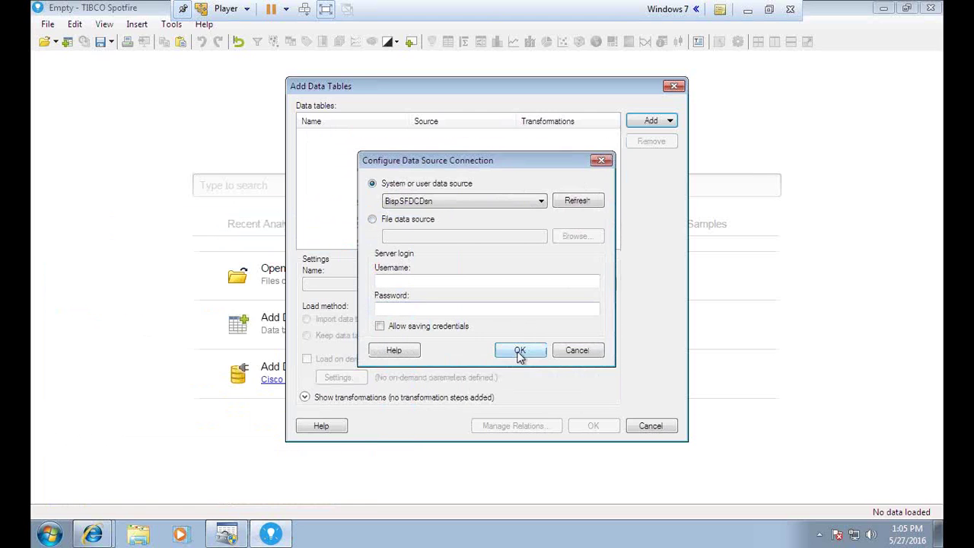
{"action": "left_click", "coordinate": [520, 352]}
{"action": "left_click", "coordinate": [520, 351]}
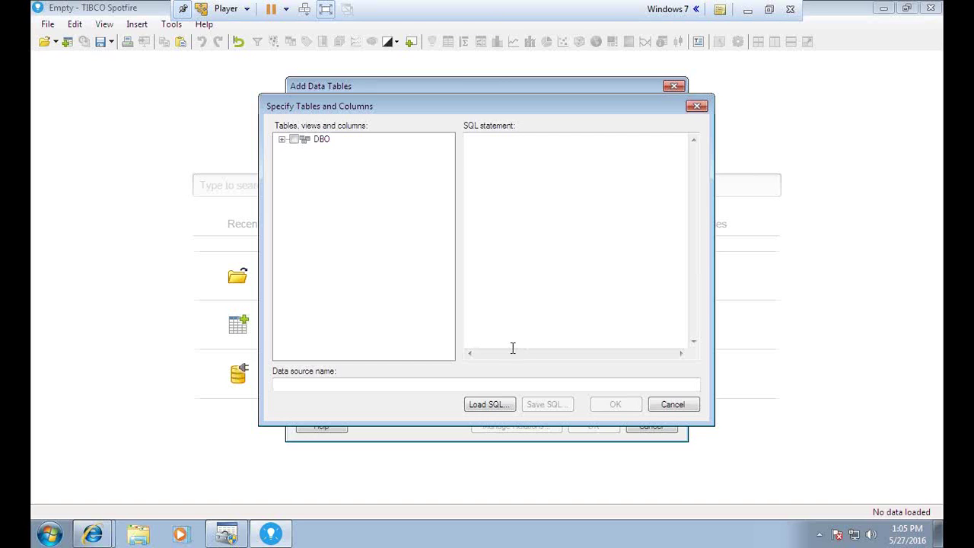
- Include the whole DBO Opportunity table and name the data source BISPSfdcConnectivity
{"action": "left_click", "coordinate": [282, 139]}
{"action": "left_click_drag", "start_coordinate": [448, 154], "coordinate": [451, 262]}
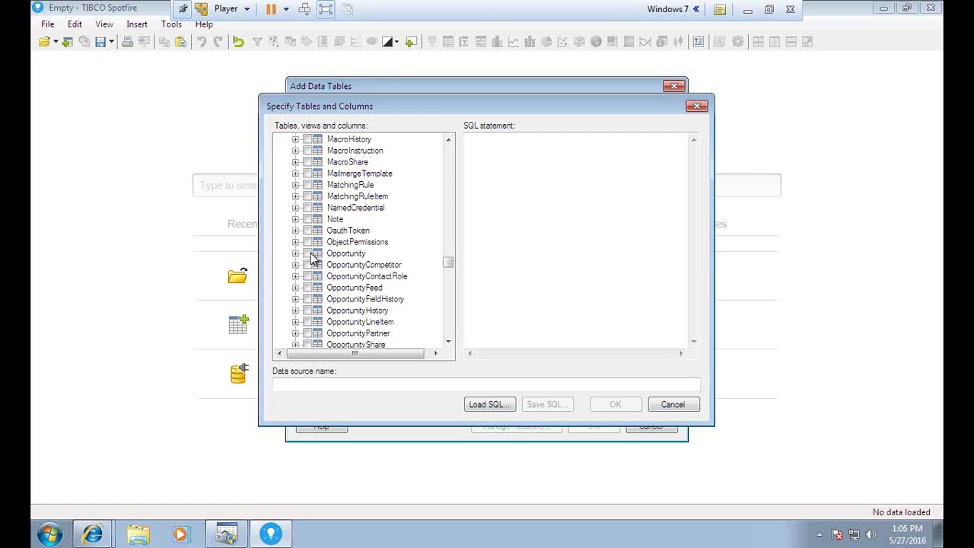
{"action": "left_click", "coordinate": [309, 254]}
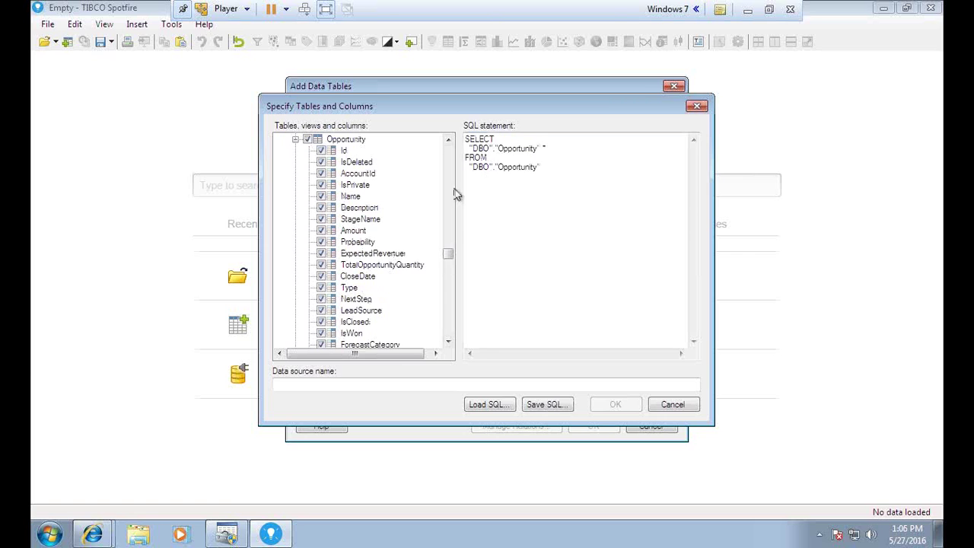
{"action": "left_click_drag", "start_coordinate": [468, 139], "coordinate": [496, 167]}
{"action": "left_click", "coordinate": [512, 213]}
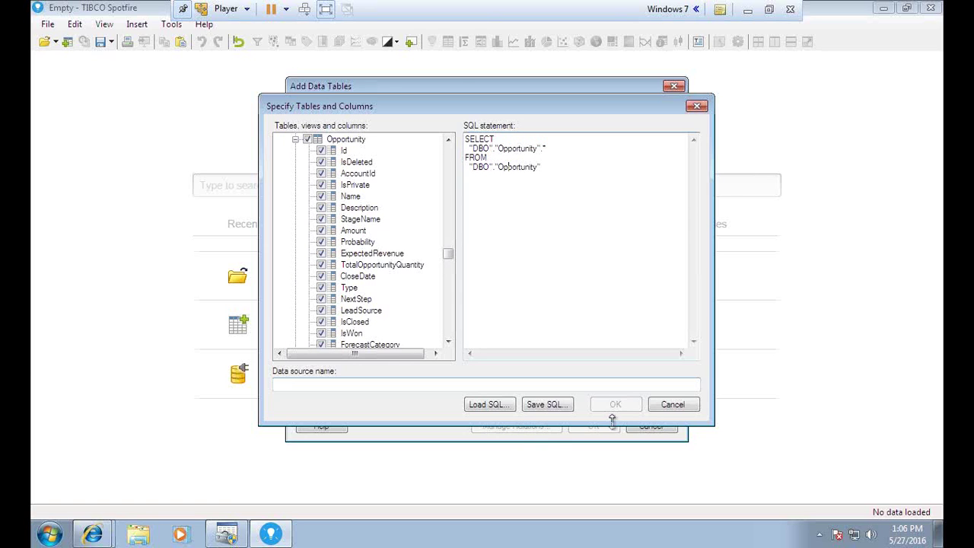
{"action": "left_click", "coordinate": [385, 383]}
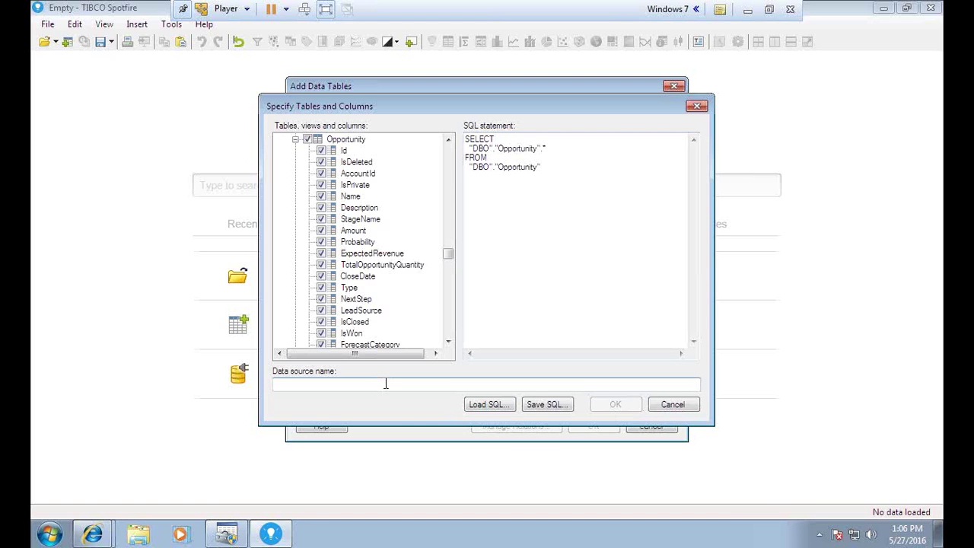
{"action": "type", "text": "Bi"}
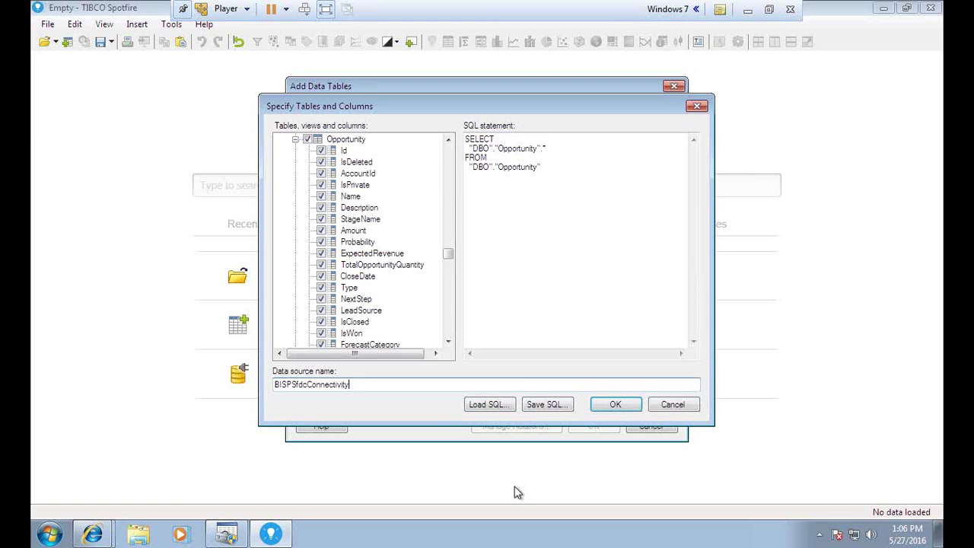
{"action": "left_click", "coordinate": [615, 404]}
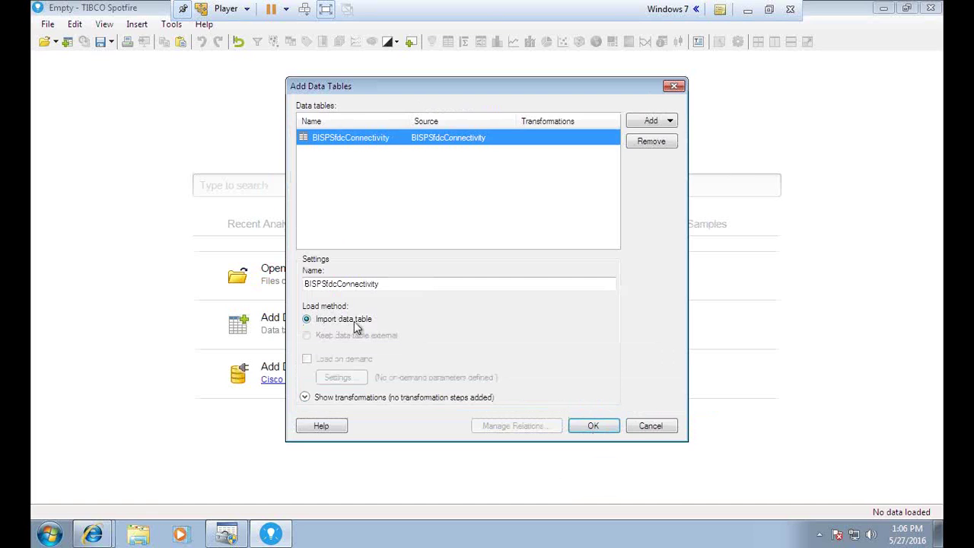
- Import BISPSfdcConnectivity, loading 31 rows and 41 columns
{"action": "left_click", "coordinate": [594, 426]}
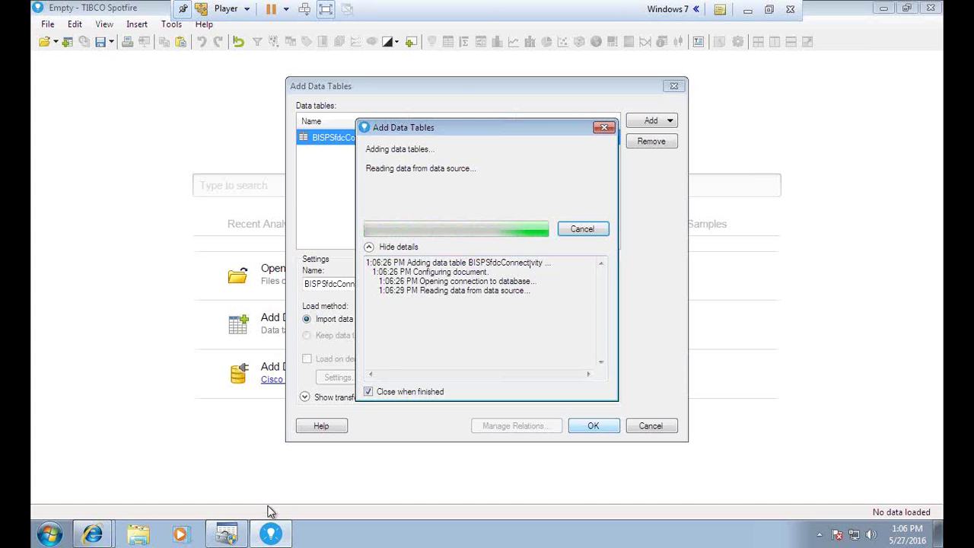
{"action": "left_click", "coordinate": [769, 10]}
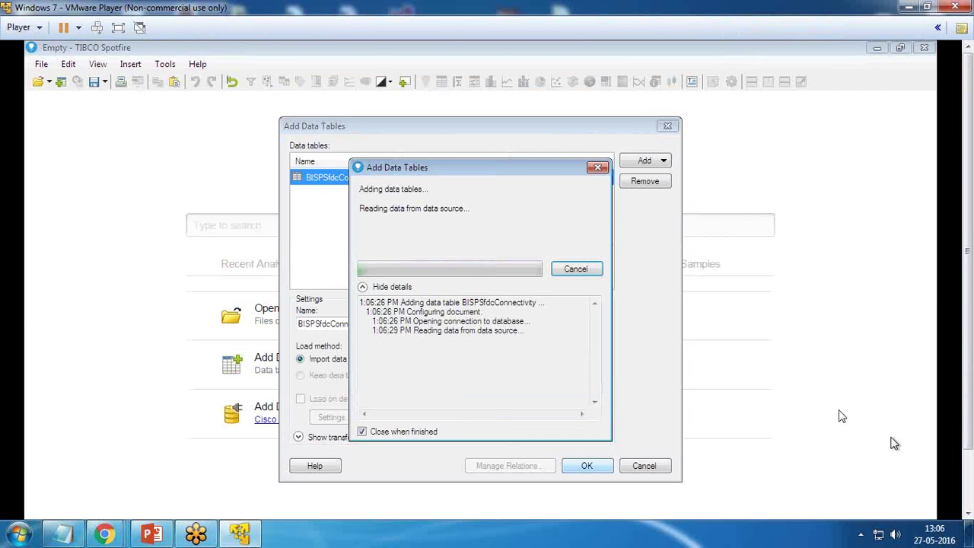
{"action": "left_click", "coordinate": [118, 27]}
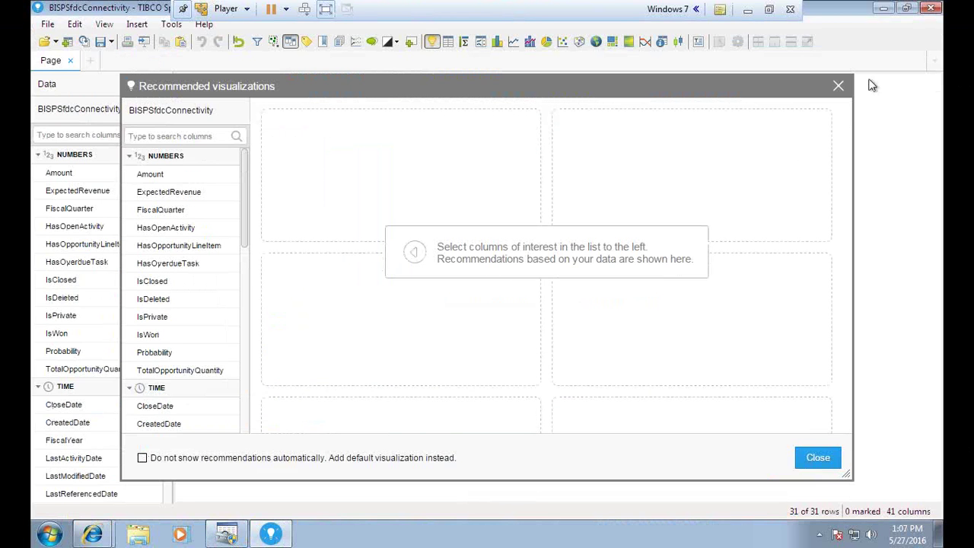
- Close Recommended visualizations and collapse the NUMBERS, TIME, CATEGORIES, IDENTIFIERS and TEXT groups
{"action": "left_click", "coordinate": [839, 86]}
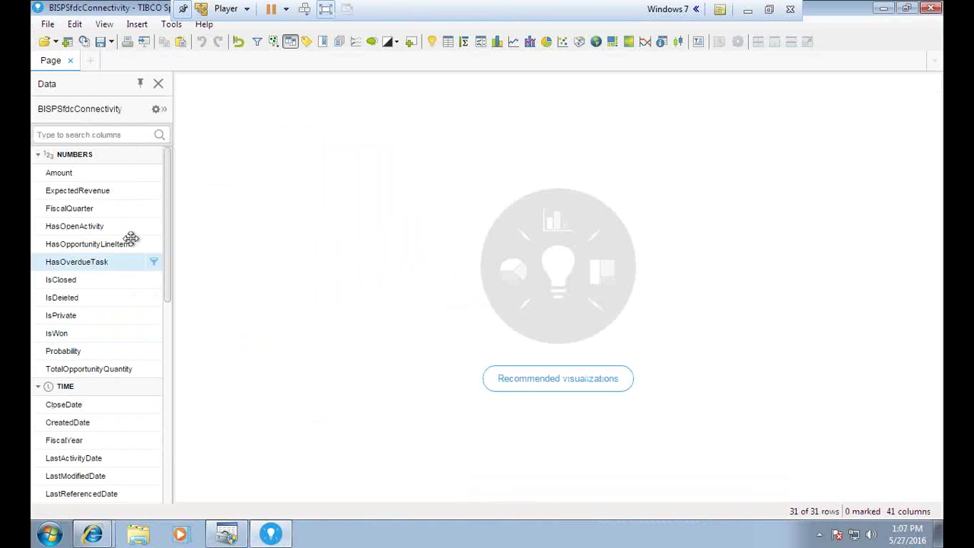
{"action": "left_click_drag", "start_coordinate": [170, 198], "coordinate": [170, 174]}
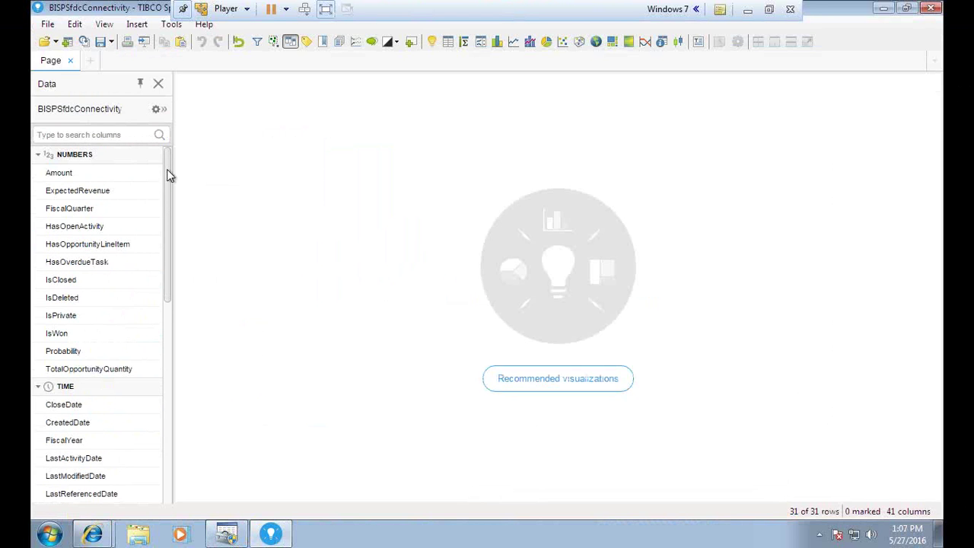
{"action": "left_click", "coordinate": [39, 158]}
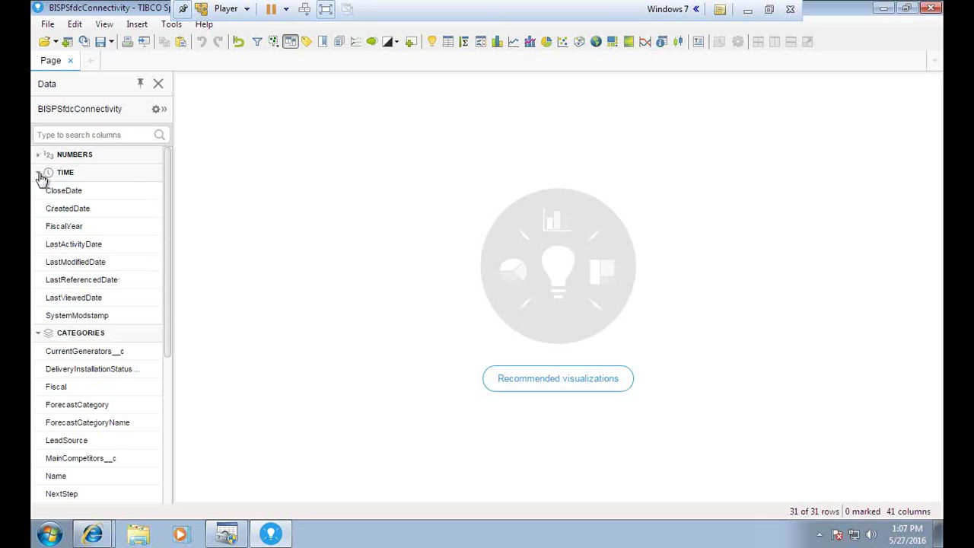
{"action": "left_click", "coordinate": [39, 174]}
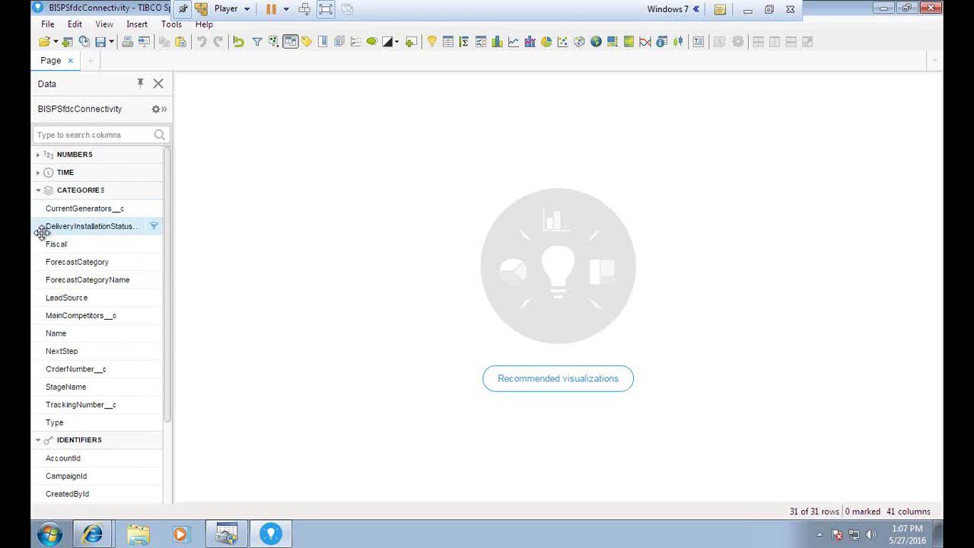
{"action": "left_click", "coordinate": [39, 191]}
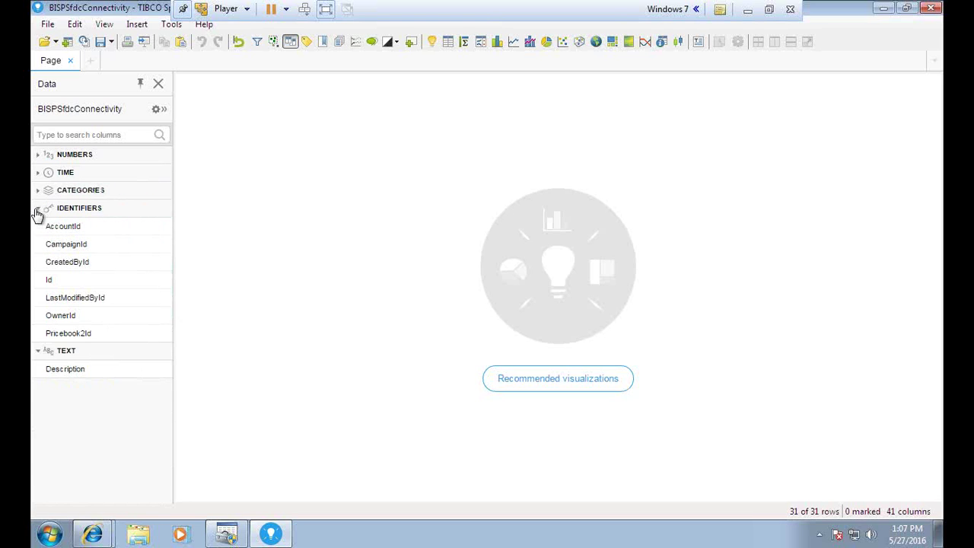
{"action": "left_click", "coordinate": [38, 208]}
{"action": "left_click", "coordinate": [37, 226]}
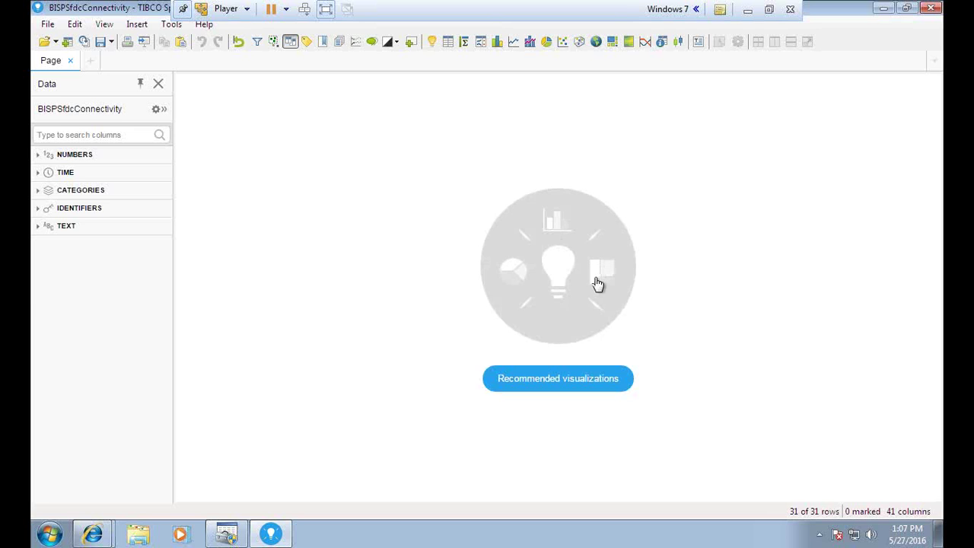
- Add a table of the 31 Opportunity records and mark some of its rows
{"action": "left_click", "coordinate": [448, 42]}
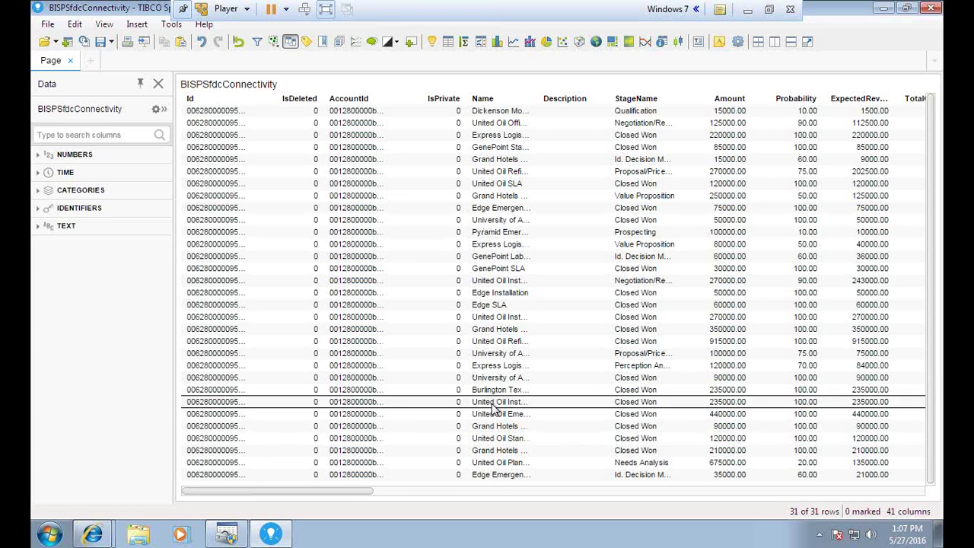
{"action": "left_click_drag", "start_coordinate": [398, 124], "coordinate": [414, 232]}
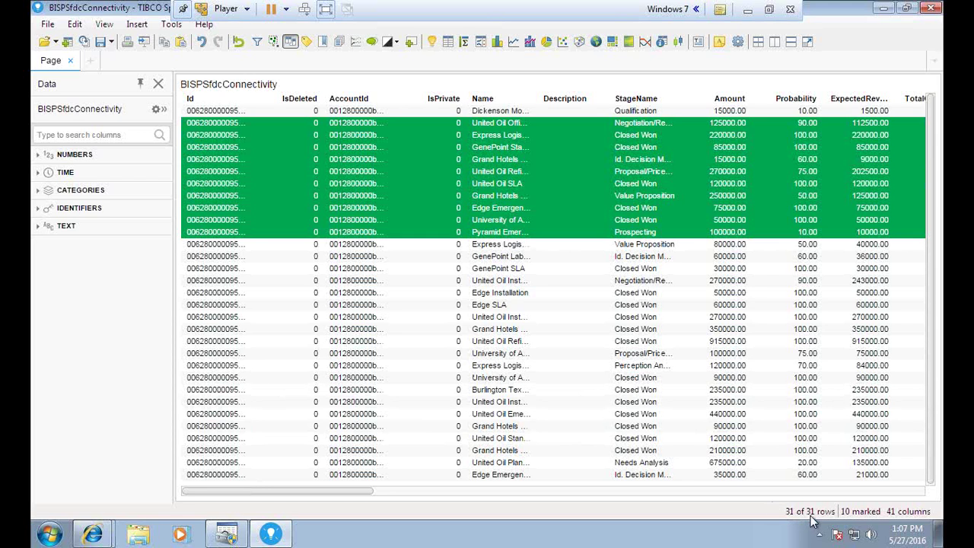
{"action": "left_click", "coordinate": [309, 124]}
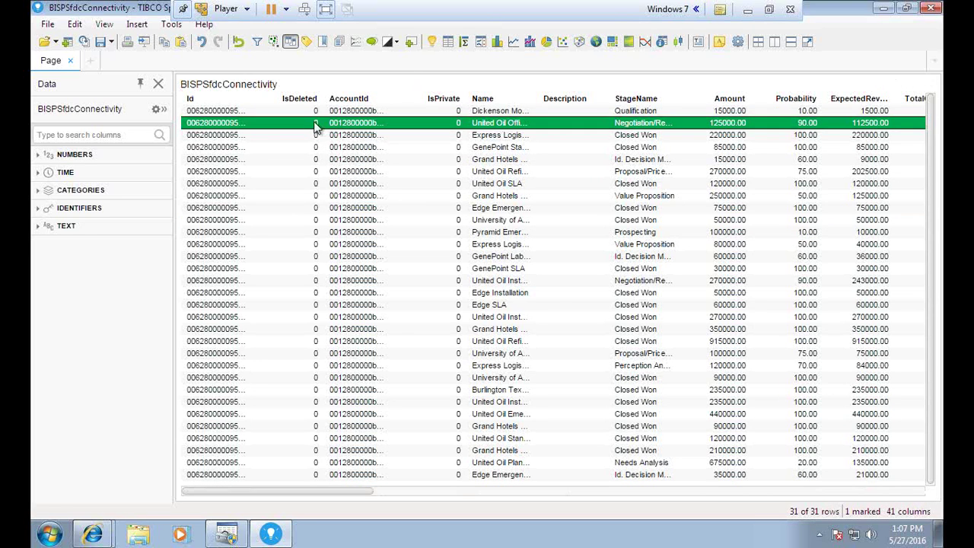
- Add a StageName row-count bar chart above the table and clear the marking
{"action": "left_click", "coordinate": [497, 45]}
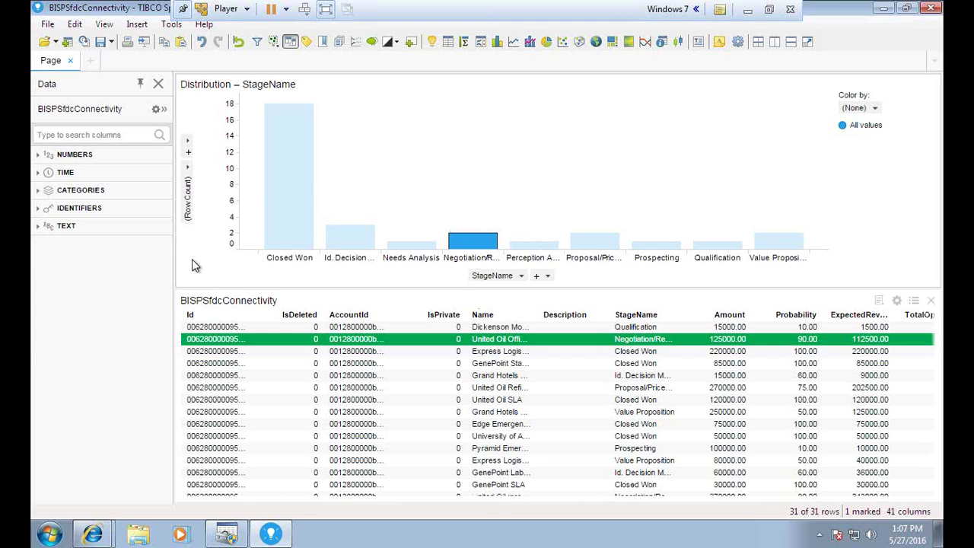
{"action": "left_click", "coordinate": [210, 257]}
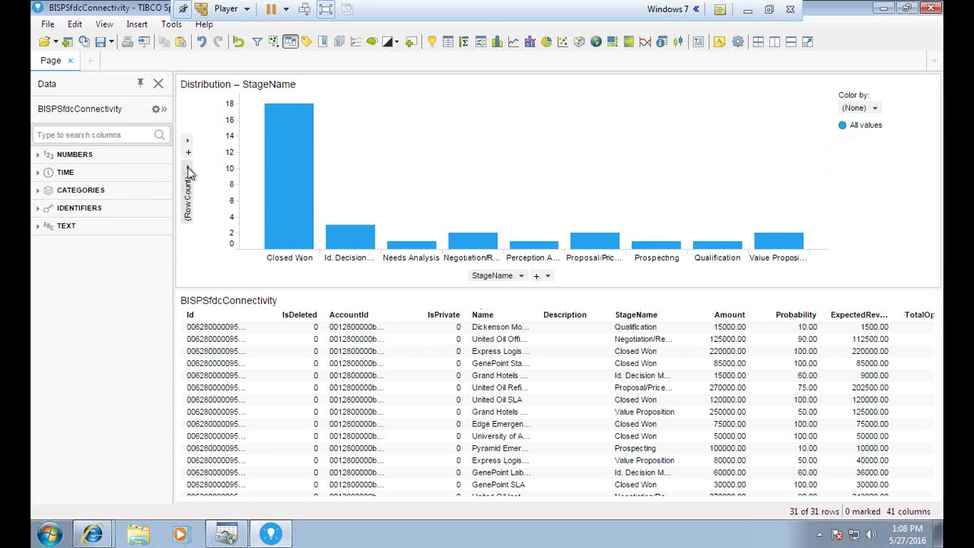
- Set the bar chart's value axis to Sum(Amount)
{"action": "left_click", "coordinate": [189, 183]}
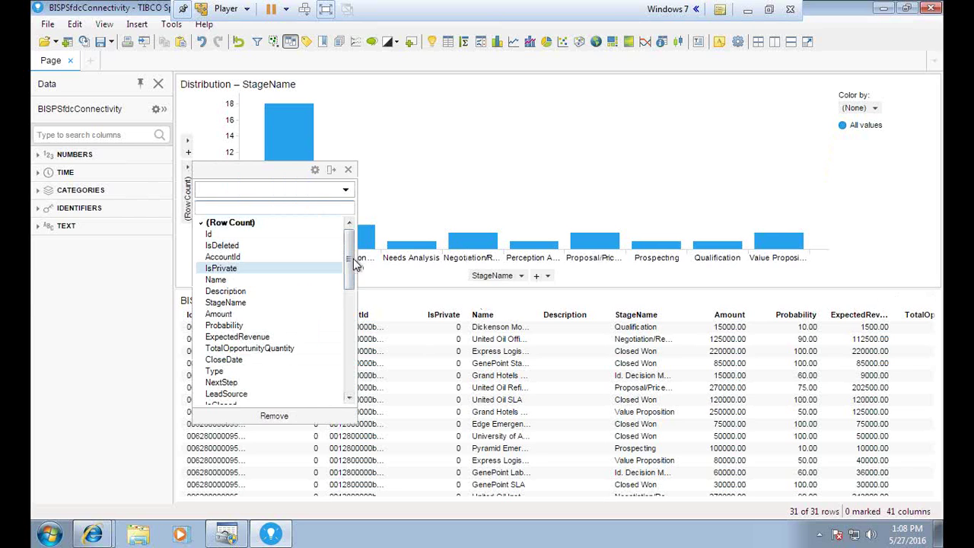
{"action": "scroll", "coordinate": [352, 263], "scroll_direction": "down", "scroll_amount": 1}
{"action": "scroll", "coordinate": [352, 262], "scroll_direction": "down", "scroll_amount": 1}
{"action": "scroll", "coordinate": [352, 263], "scroll_direction": "up", "scroll_amount": 1}
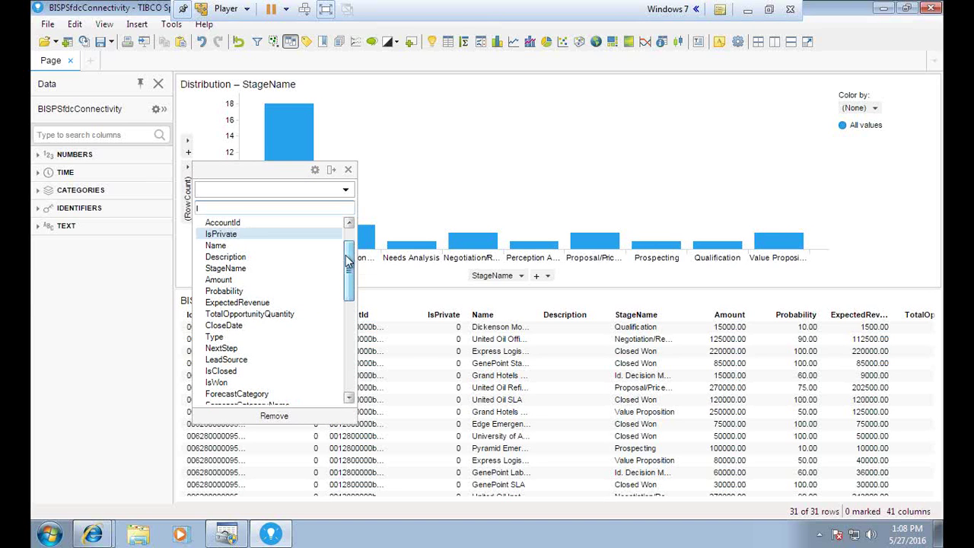
{"action": "left_click", "coordinate": [221, 280]}
{"action": "left_click", "coordinate": [349, 170]}
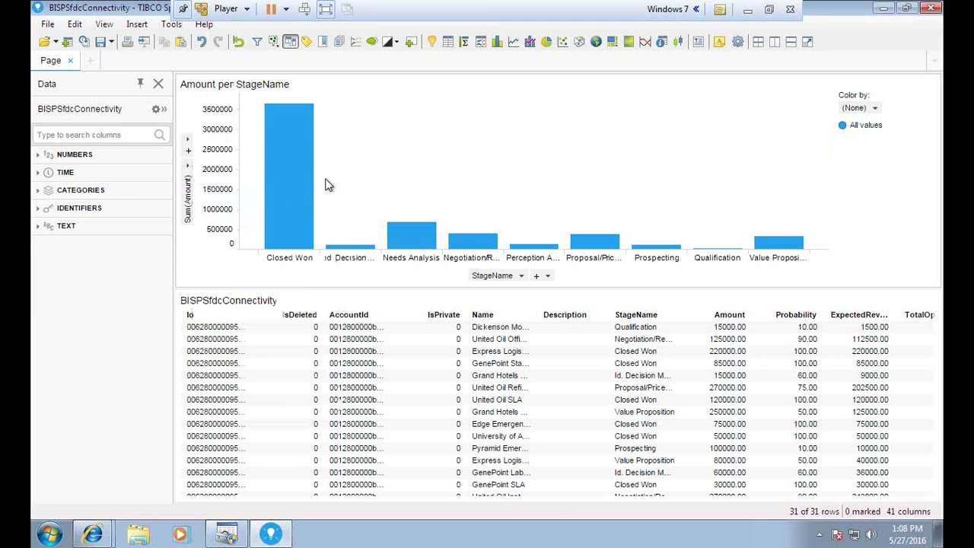
- Color the Amount per StageName bars by StageName
{"action": "left_click", "coordinate": [859, 108]}
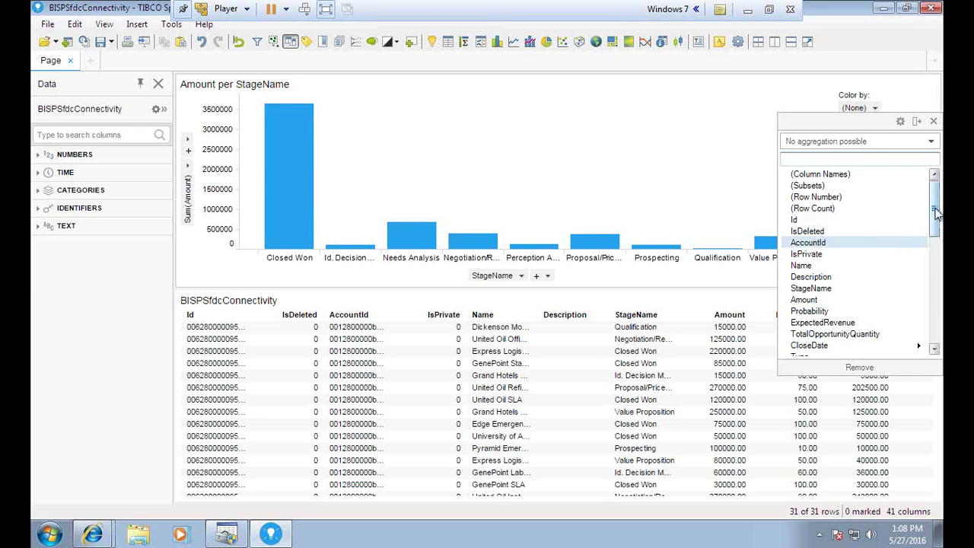
{"action": "scroll", "coordinate": [833, 228], "scroll_direction": "down", "scroll_amount": 2}
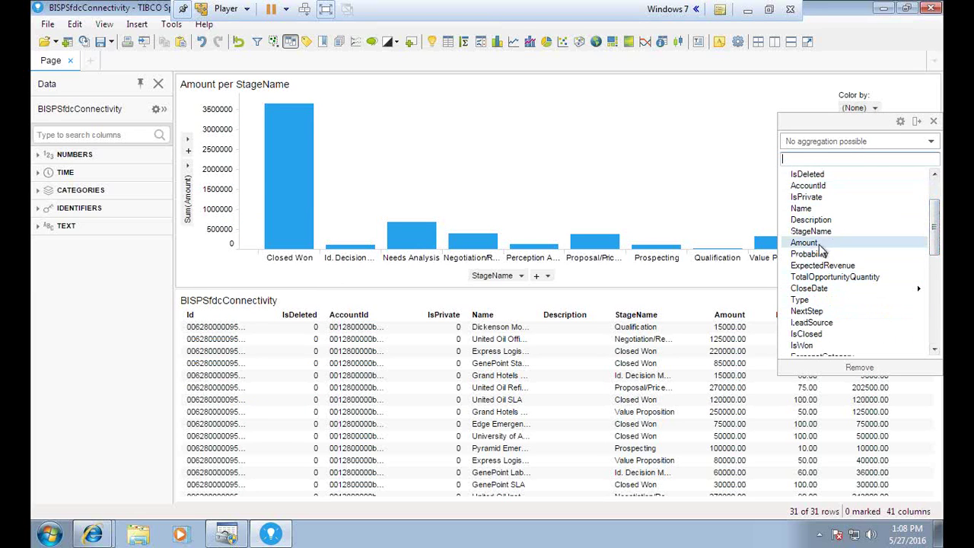
{"action": "left_click", "coordinate": [811, 231]}
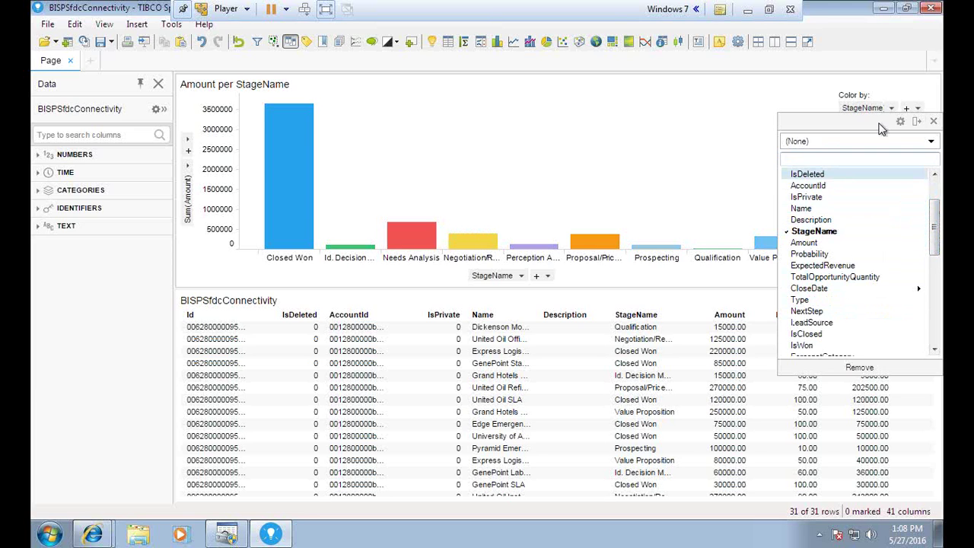
{"action": "left_click", "coordinate": [352, 198]}
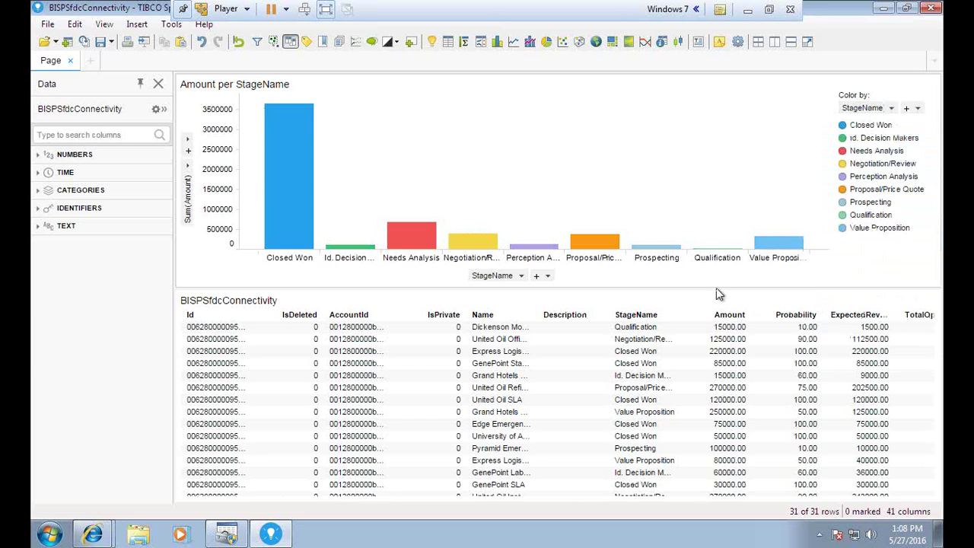
- Enlarge the chart above the table and hide its legend
{"action": "left_click_drag", "start_coordinate": [716, 291], "coordinate": [709, 373]}
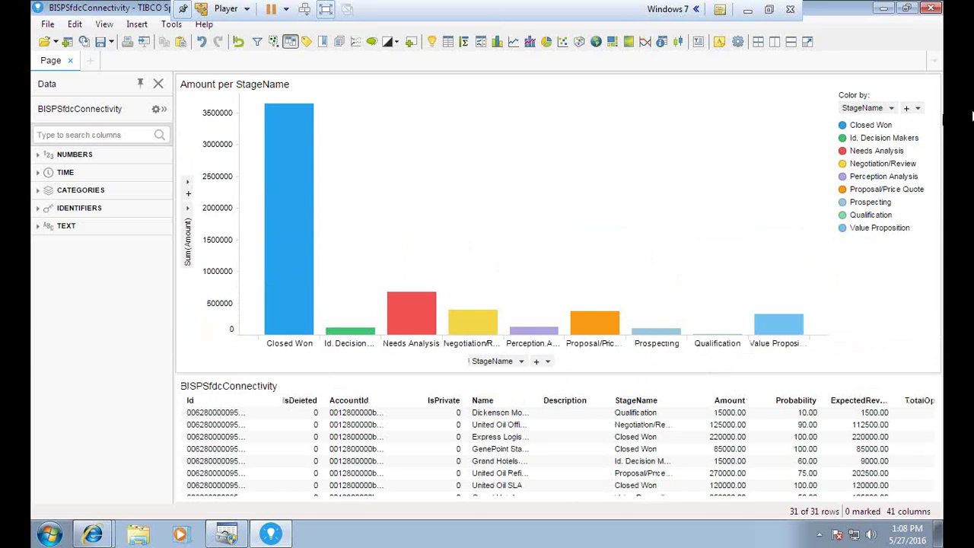
{"action": "mouse_move", "coordinate": [914, 86]}
{"action": "left_click", "coordinate": [914, 86]}
{"action": "left_click", "coordinate": [914, 86]}
{"action": "left_click", "coordinate": [914, 87]}
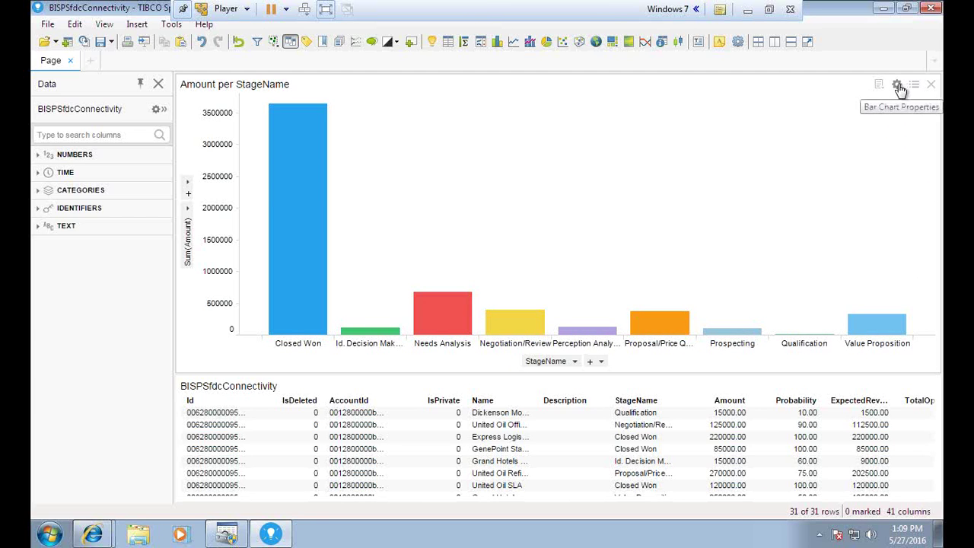
- Open the Amount per StageName properties and go to its Labels page
{"action": "left_click", "coordinate": [898, 88]}
{"action": "left_click_drag", "start_coordinate": [360, 109], "coordinate": [407, 104]}
{"action": "left_click_drag", "start_coordinate": [478, 150], "coordinate": [388, 149]}
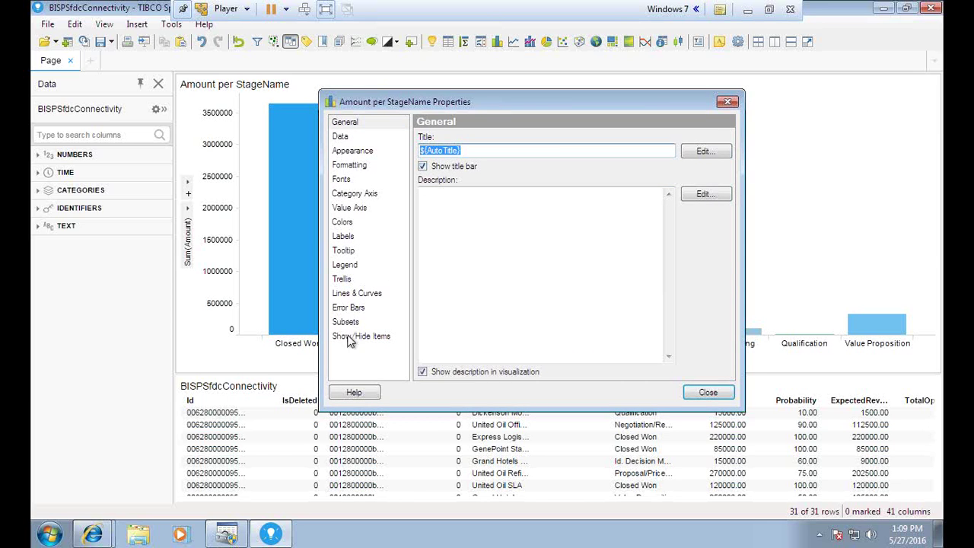
{"action": "left_click", "coordinate": [350, 298]}
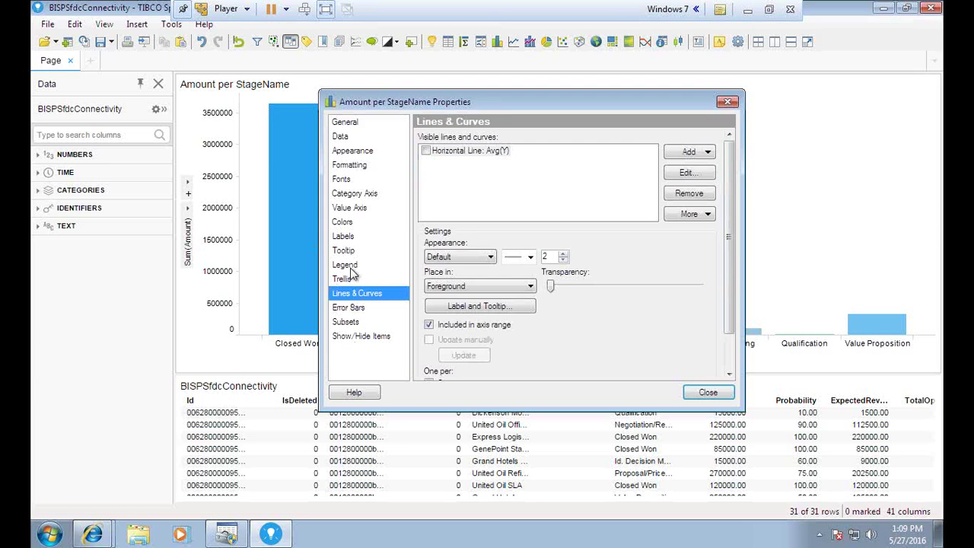
{"action": "left_click", "coordinate": [349, 237]}
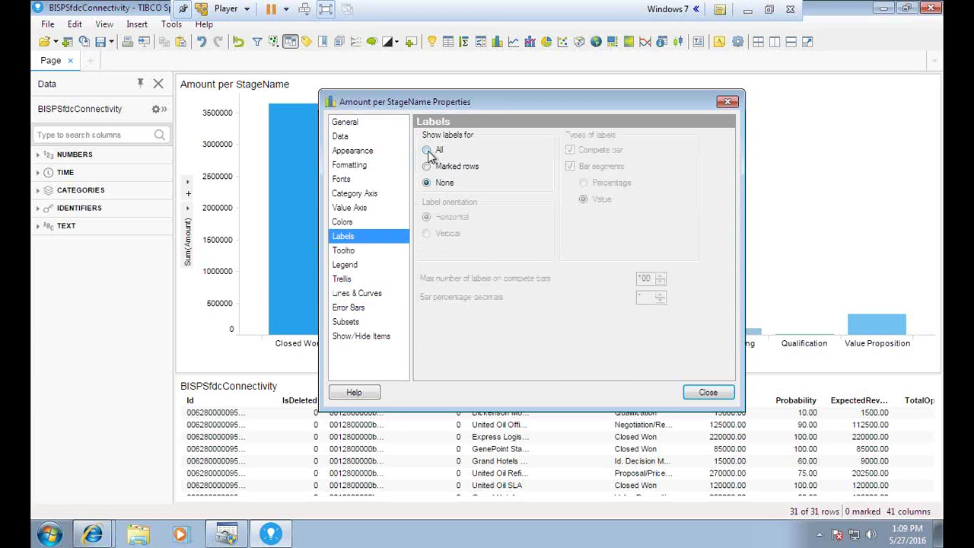
- Show value labels on all complete bars, trying vertical and horizontal orientation
{"action": "left_click", "coordinate": [428, 151]}
{"action": "left_click_drag", "start_coordinate": [539, 110], "coordinate": [633, 220]}
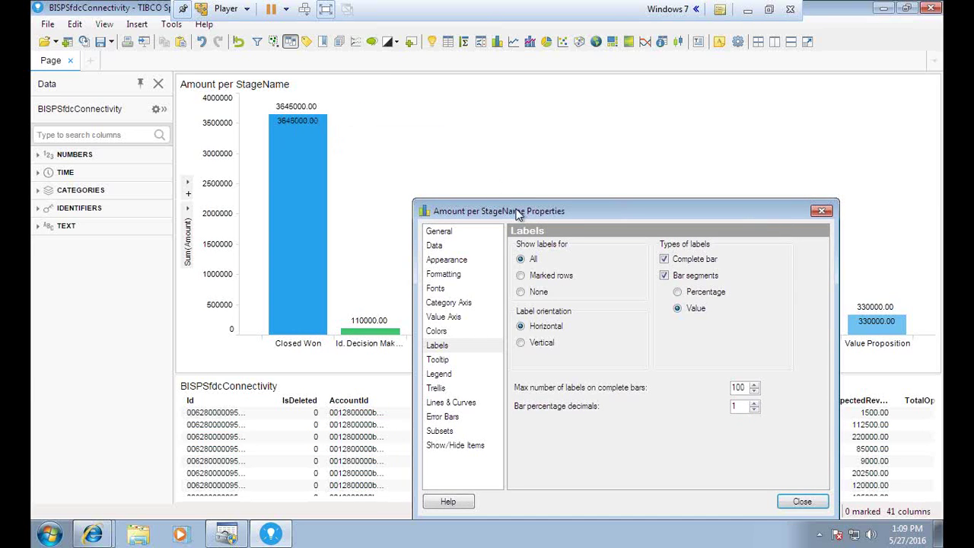
{"action": "left_click_drag", "start_coordinate": [517, 213], "coordinate": [467, 193]}
{"action": "left_click", "coordinate": [614, 255]}
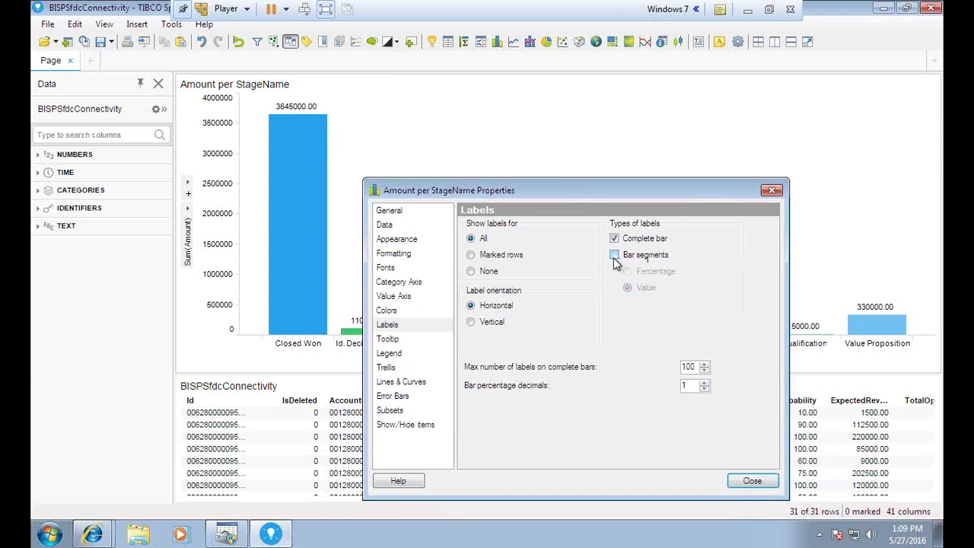
{"action": "mouse_move", "coordinate": [565, 191]}
{"action": "left_mouse_down"}
{"action": "mouse_move", "coordinate": [532, 239]}
{"action": "mouse_move", "coordinate": [493, 390]}
{"action": "mouse_move", "coordinate": [554, 183]}
{"action": "left_mouse_up"}
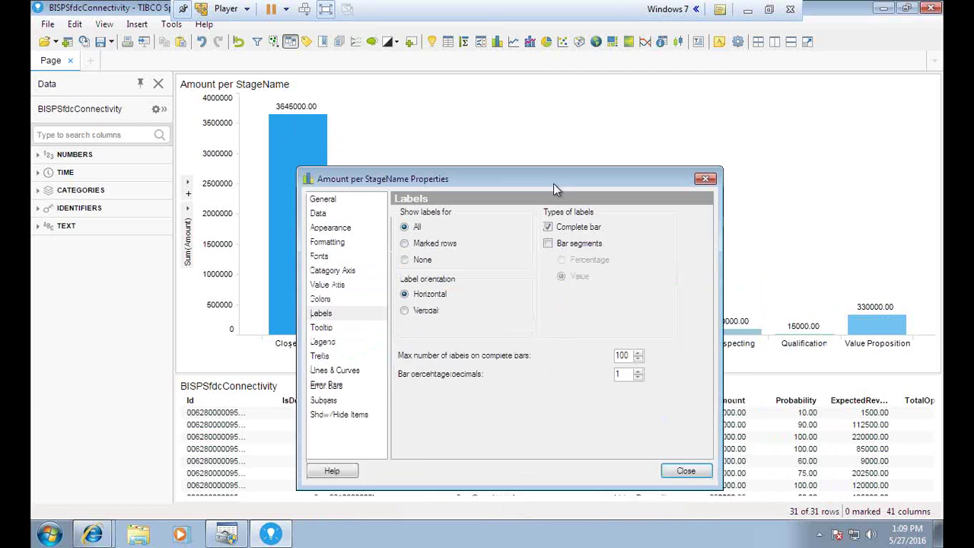
{"action": "left_click", "coordinate": [403, 303]}
{"action": "left_click_drag", "start_coordinate": [443, 179], "coordinate": [488, 137]}
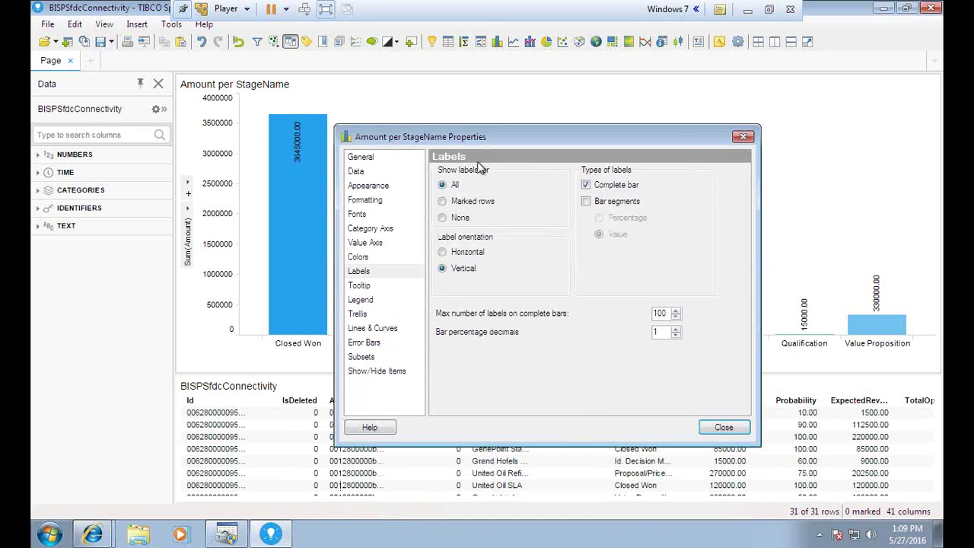
{"action": "left_click", "coordinate": [443, 252]}
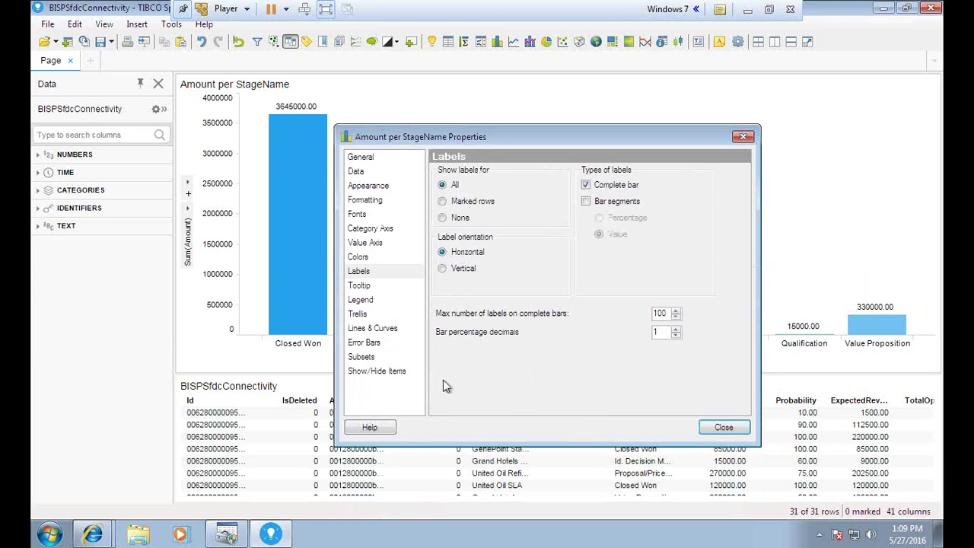
- Browse the Category Axis, Colors, Show/Hide Items and Error Bars pages, ending on Fonts
{"action": "left_click", "coordinate": [371, 229]}
{"action": "left_click", "coordinate": [368, 259]}
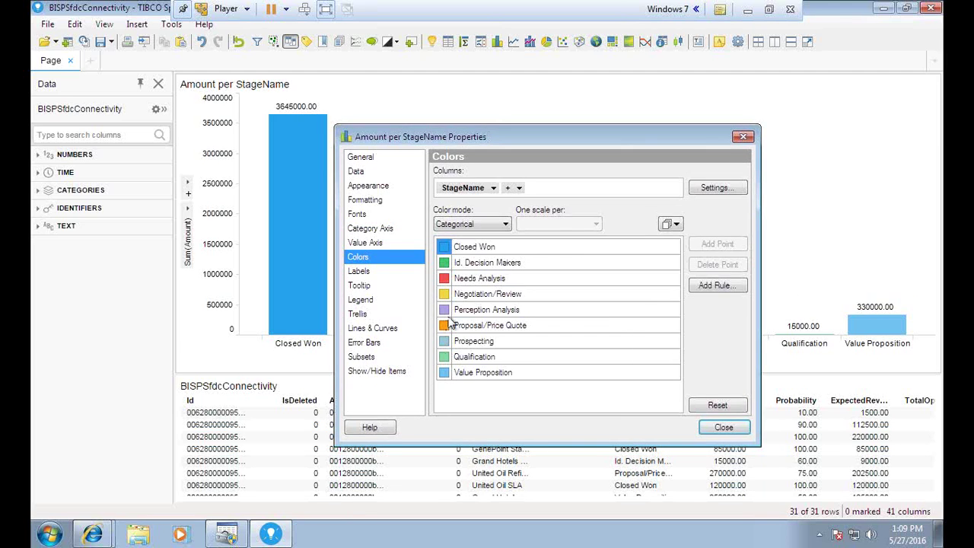
{"action": "left_click", "coordinate": [485, 248]}
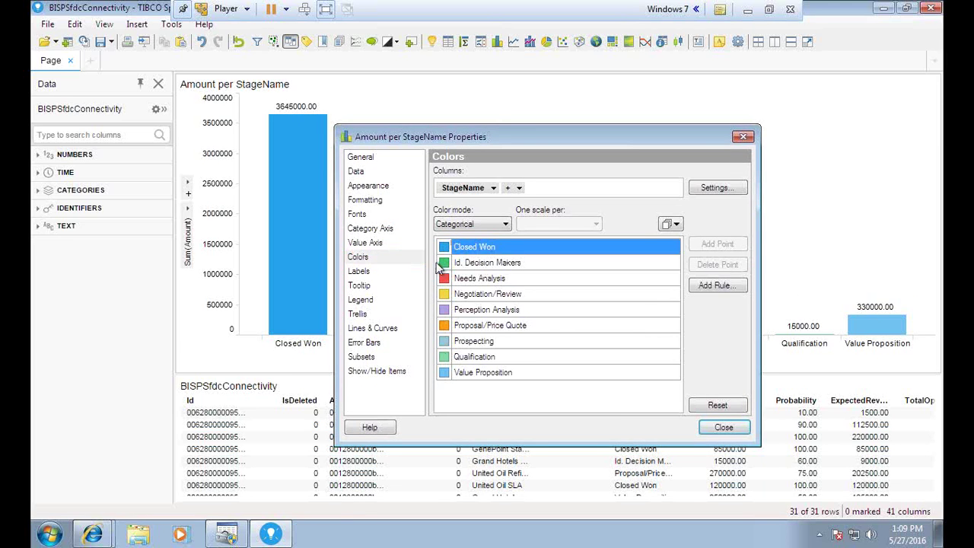
{"action": "left_click", "coordinate": [367, 372]}
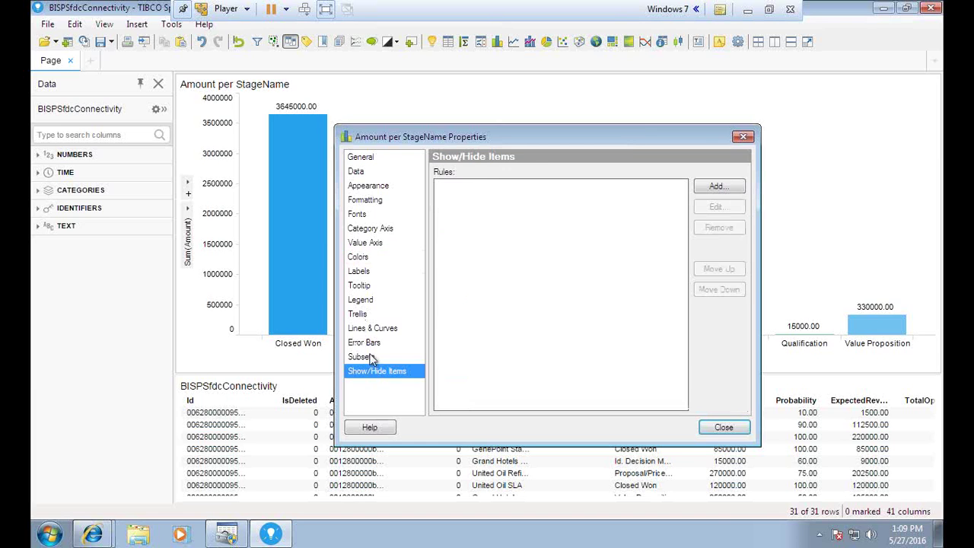
{"action": "left_click", "coordinate": [367, 344]}
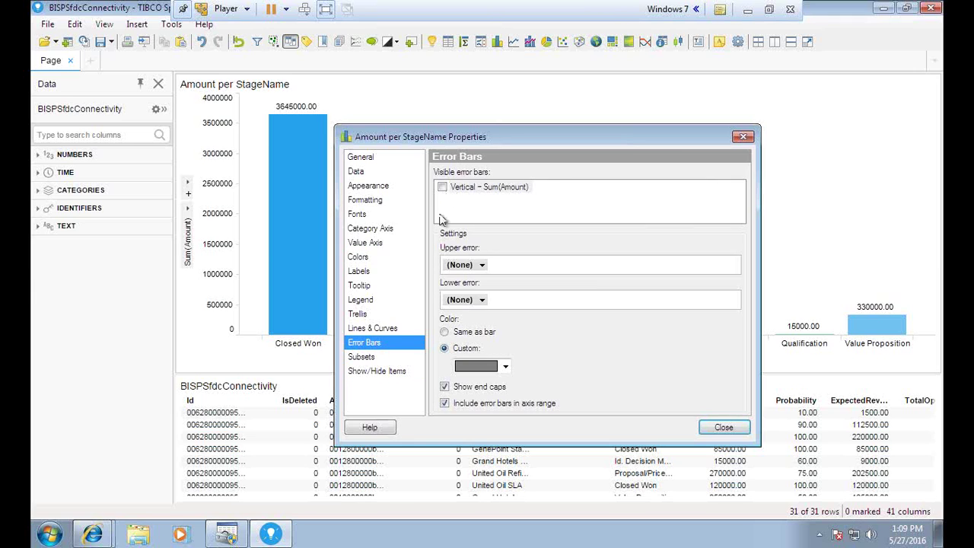
{"action": "left_click", "coordinate": [356, 217]}
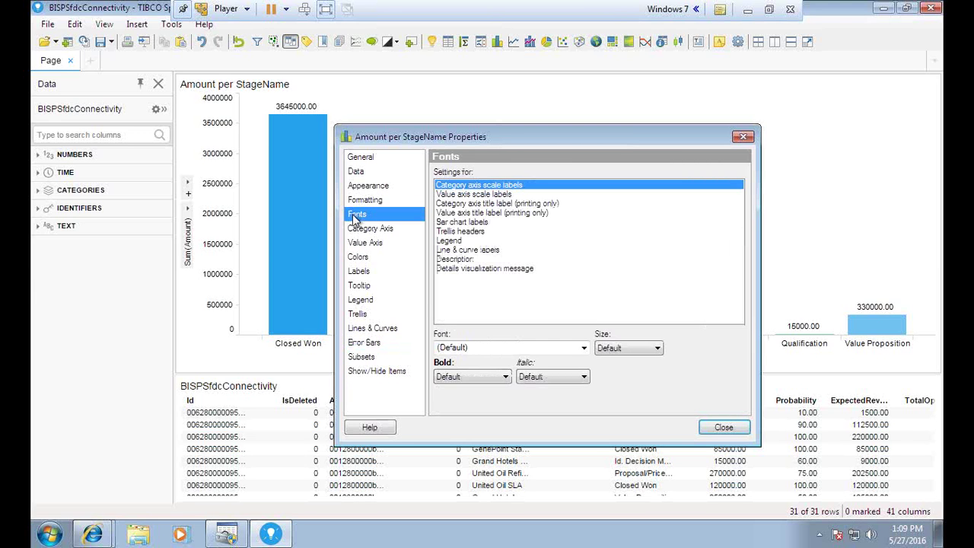
- Set the value axis scale labels to font size 9
{"action": "left_click_drag", "start_coordinate": [464, 136], "coordinate": [504, 145]}
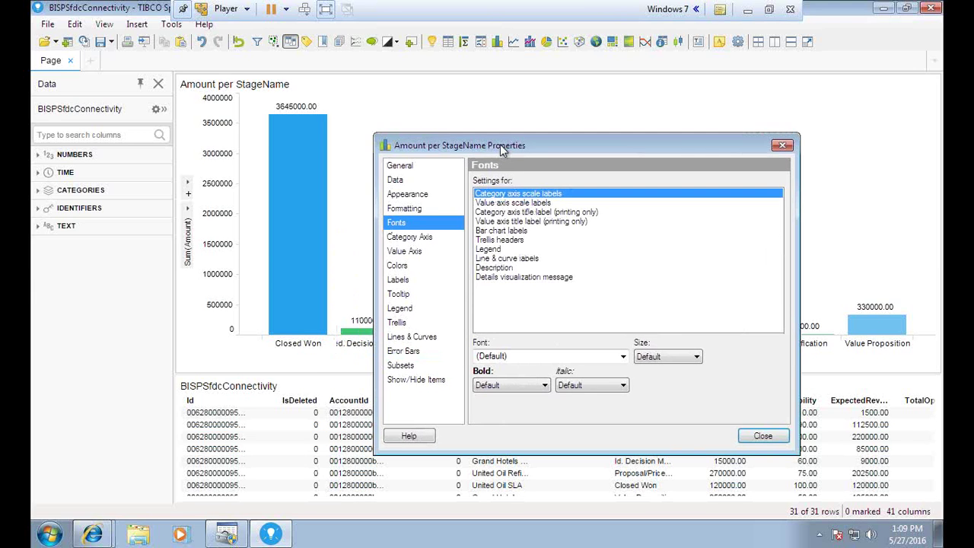
{"action": "left_click", "coordinate": [509, 202]}
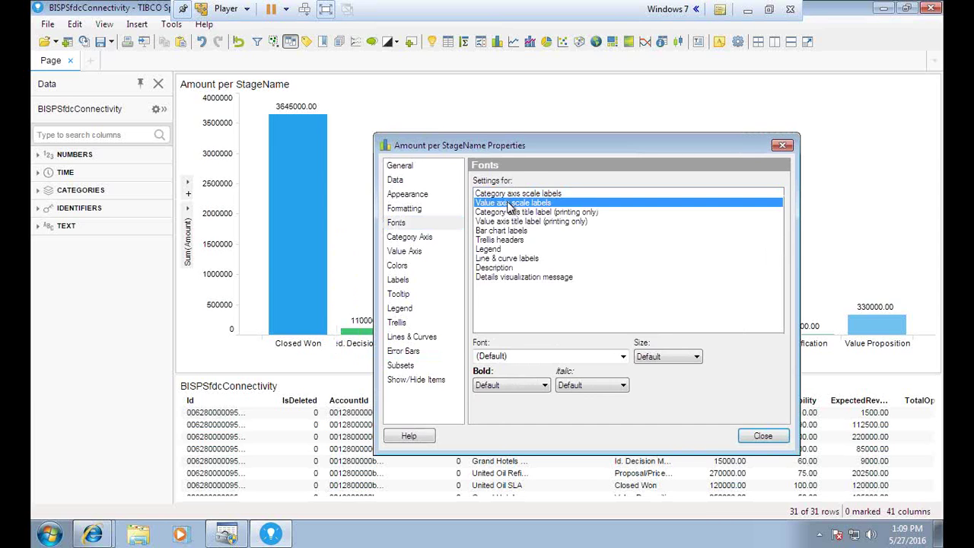
{"action": "left_click", "coordinate": [696, 356]}
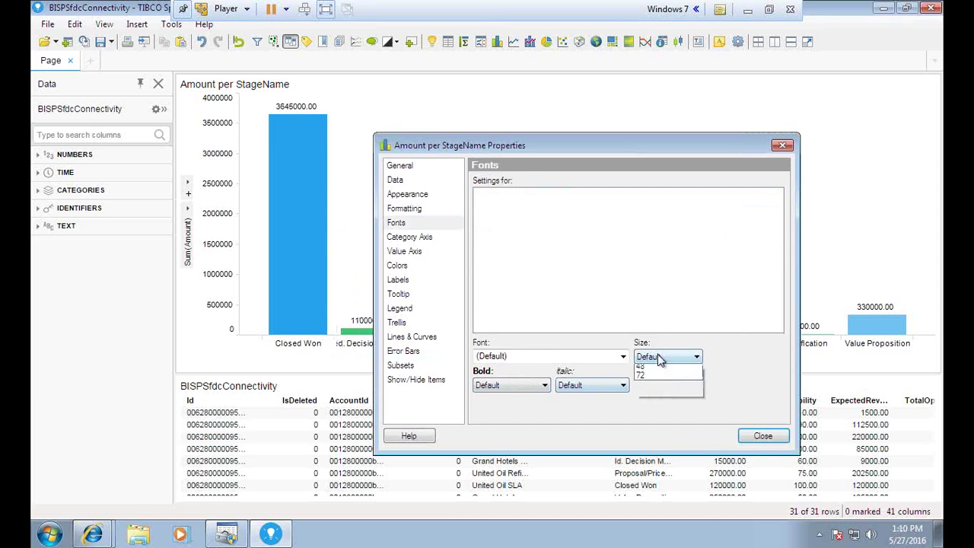
{"action": "left_click", "coordinate": [656, 440]}
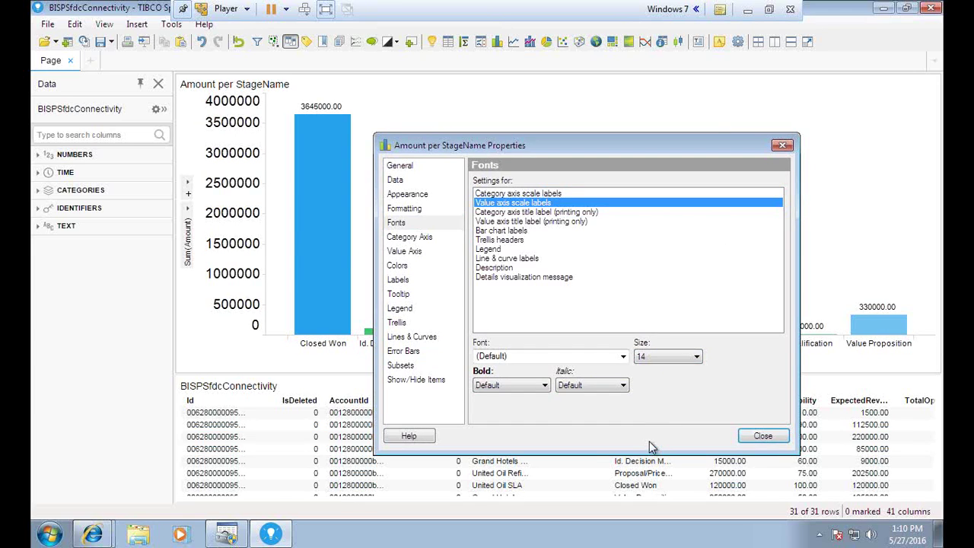
{"action": "left_click", "coordinate": [649, 358]}
{"action": "left_click", "coordinate": [647, 429]}
{"action": "left_click", "coordinate": [649, 358]}
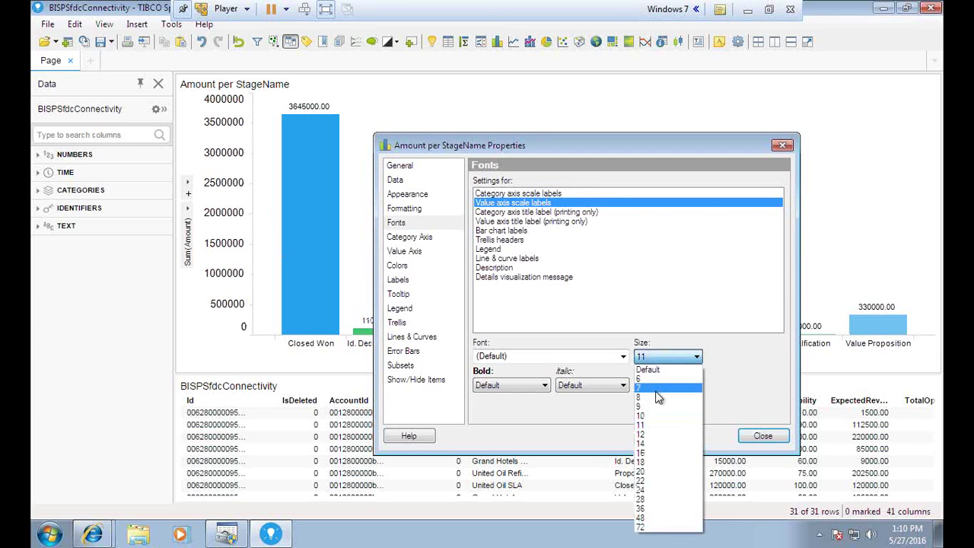
{"action": "left_click", "coordinate": [652, 409]}
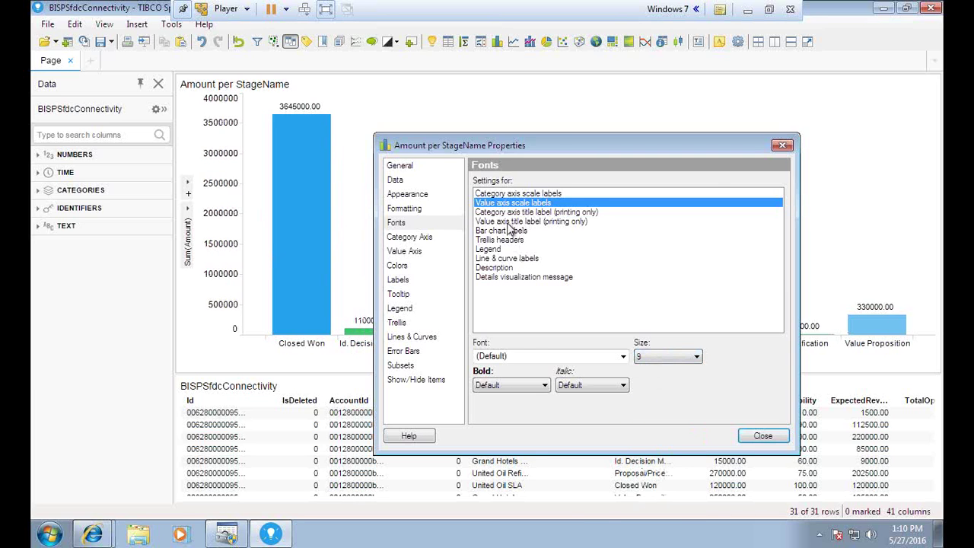
- Set the value axis title label to font size 7
{"action": "left_click", "coordinate": [508, 223]}
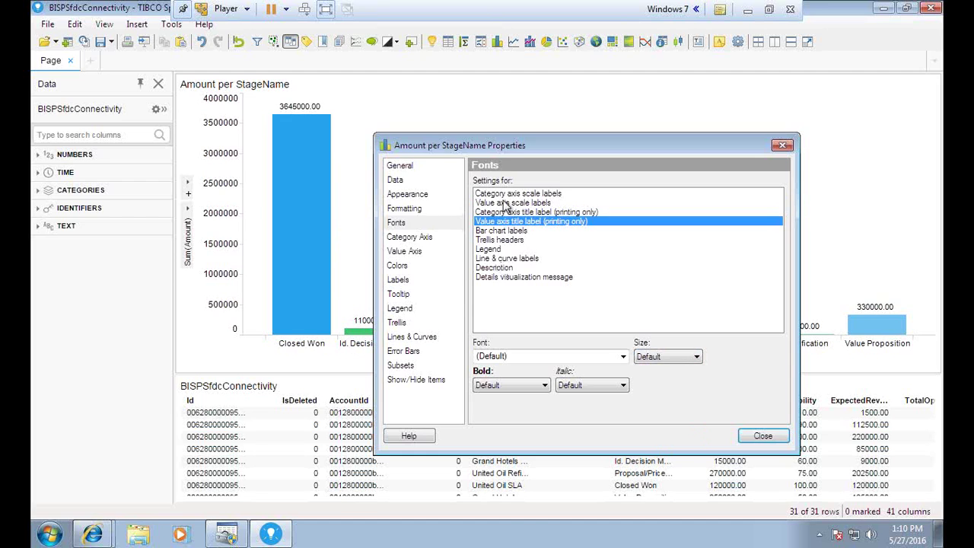
{"action": "left_click", "coordinate": [662, 363]}
{"action": "left_click", "coordinate": [644, 430]}
{"action": "left_click", "coordinate": [658, 357]}
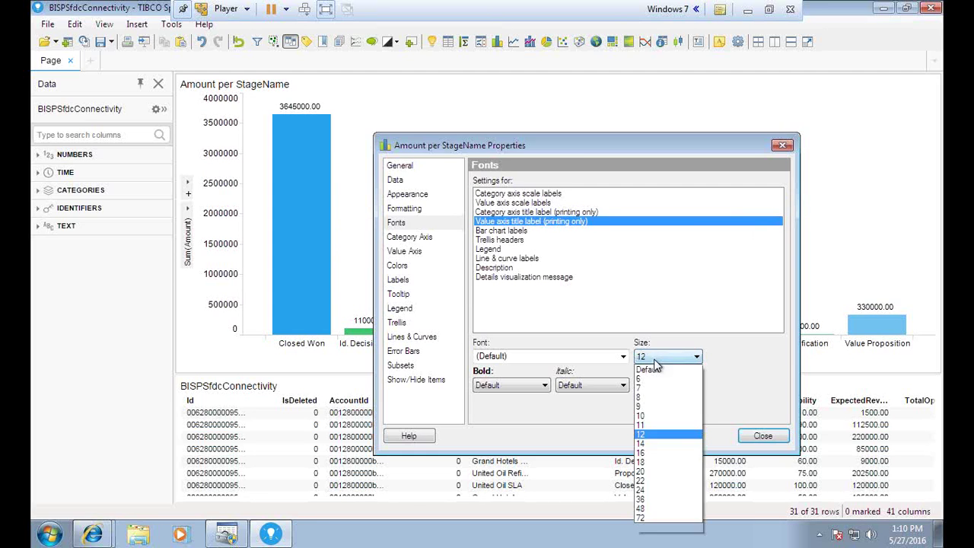
{"action": "left_click", "coordinate": [651, 391]}
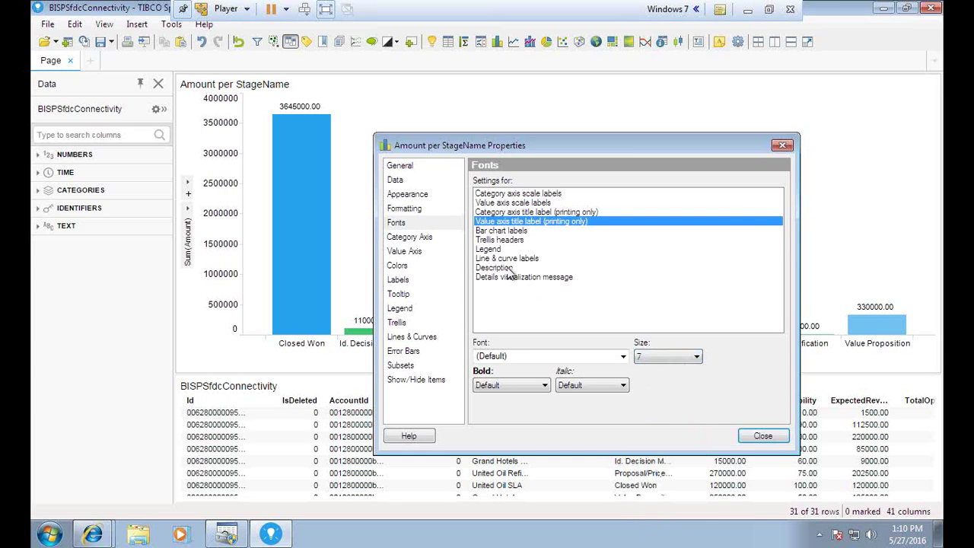
- Set the category axis scale labels to font size 10
{"action": "left_click", "coordinate": [491, 250]}
{"action": "left_click", "coordinate": [492, 240]}
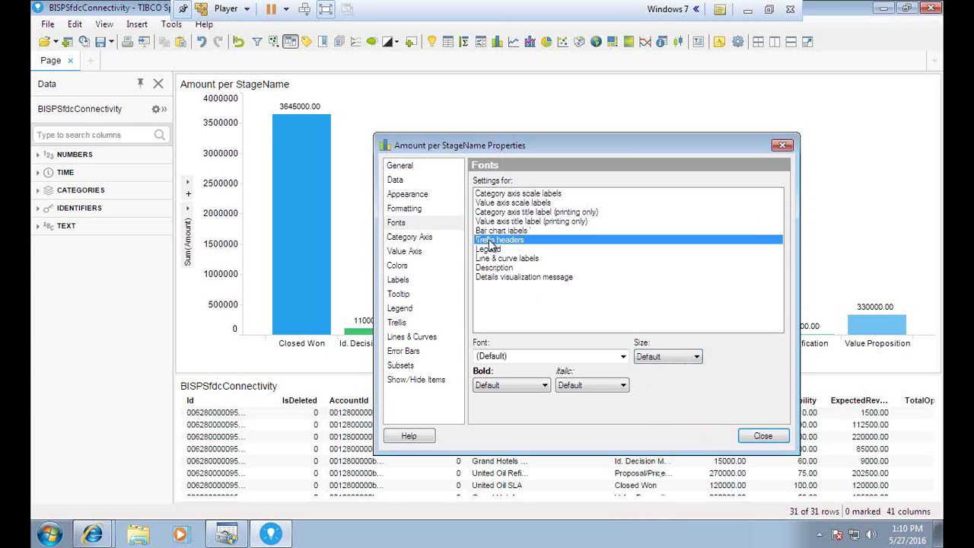
{"action": "left_click", "coordinate": [500, 203]}
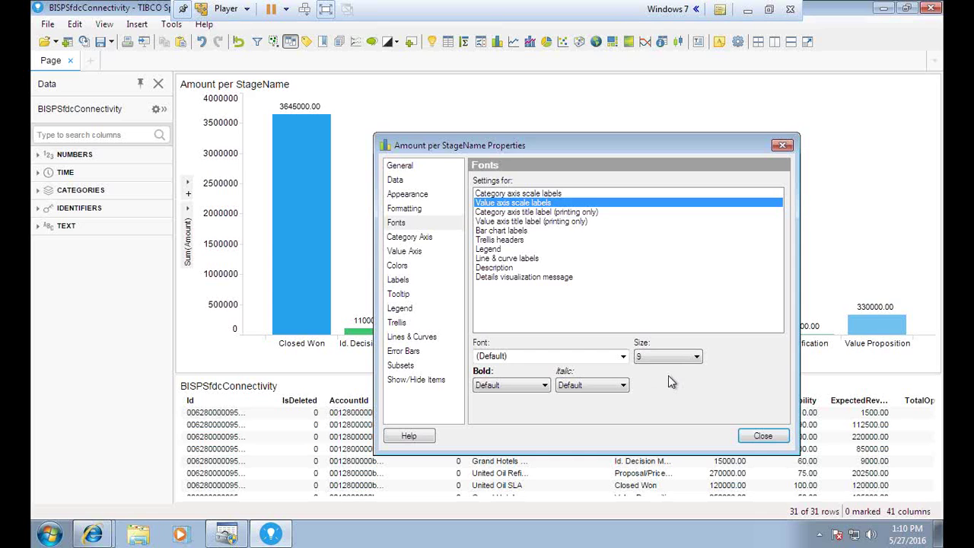
{"action": "left_click", "coordinate": [502, 194]}
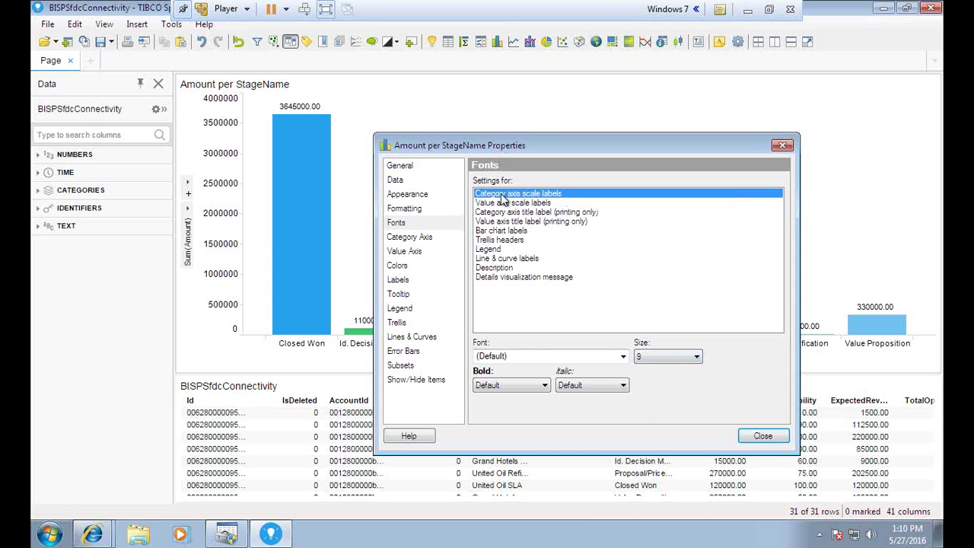
{"action": "left_click", "coordinate": [651, 355]}
{"action": "left_click", "coordinate": [639, 399]}
{"action": "left_click_drag", "start_coordinate": [621, 134], "coordinate": [620, 108]}
{"action": "left_click", "coordinate": [639, 360]}
{"action": "left_click", "coordinate": [646, 440]}
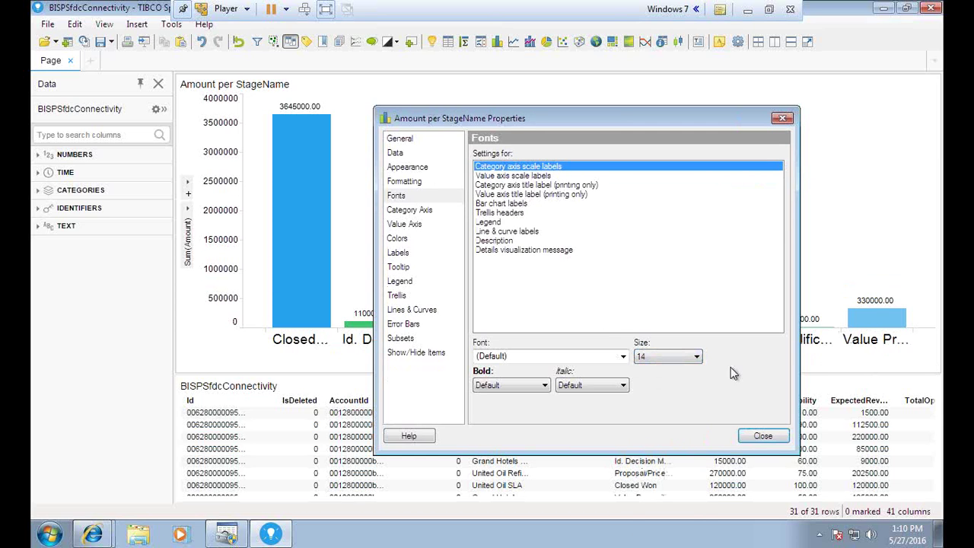
{"action": "left_click", "coordinate": [654, 358]}
{"action": "left_click", "coordinate": [655, 416]}
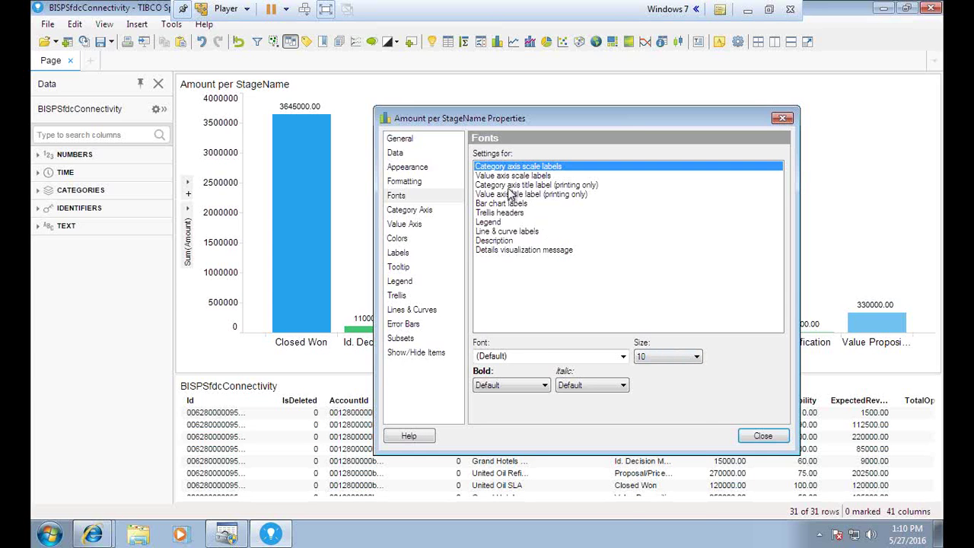
- Set the category axis title label to font size 9
{"action": "left_click", "coordinate": [508, 186]}
{"action": "left_click", "coordinate": [654, 358]}
{"action": "left_click", "coordinate": [653, 428]}
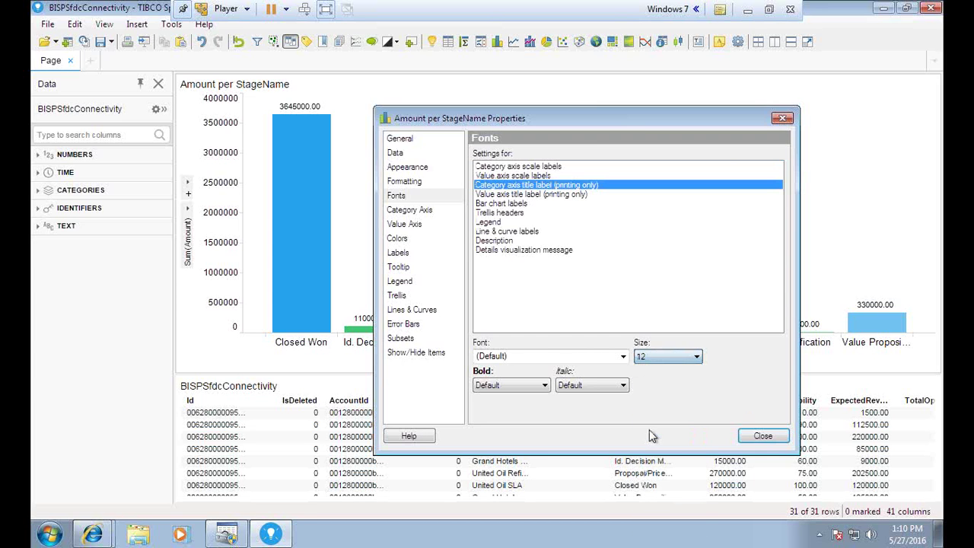
{"action": "left_click", "coordinate": [654, 358]}
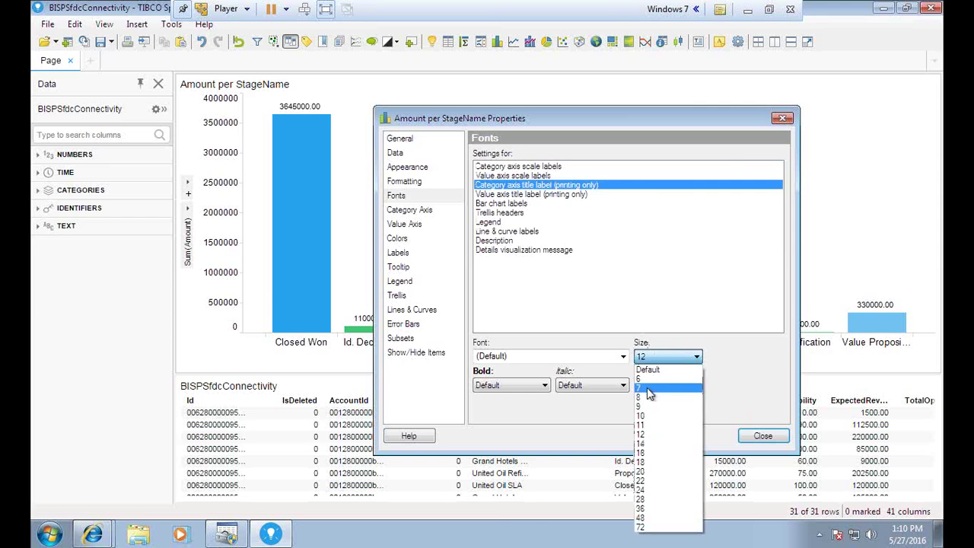
{"action": "left_click", "coordinate": [650, 396]}
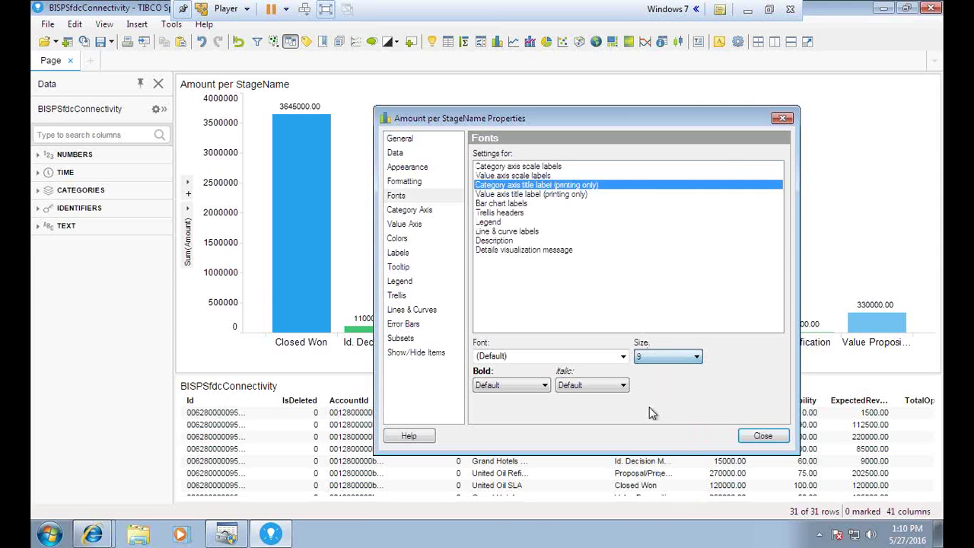
{"action": "left_click", "coordinate": [525, 195]}
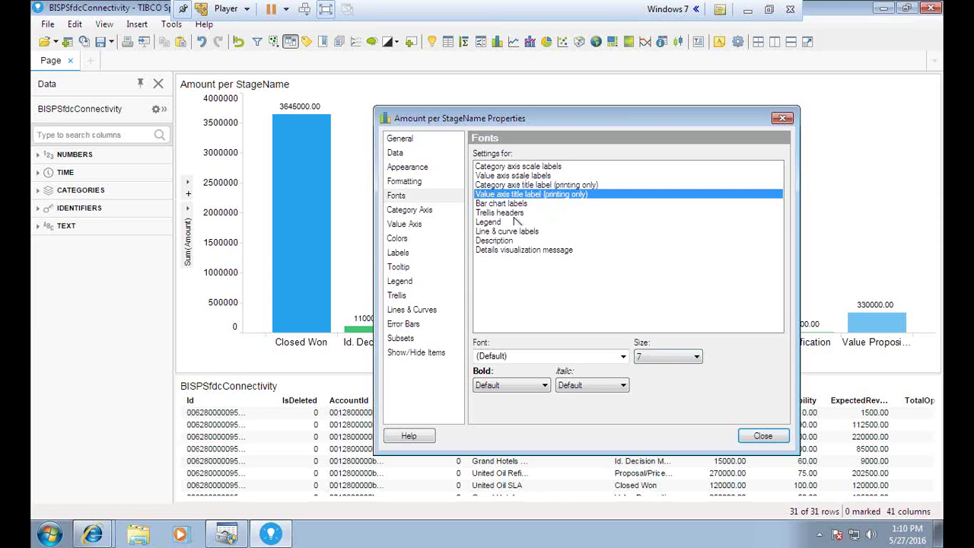
{"action": "left_click", "coordinate": [399, 240]}
- Keep the bars vertical after briefly trying a horizontal orientation
{"action": "left_click", "coordinate": [407, 210]}
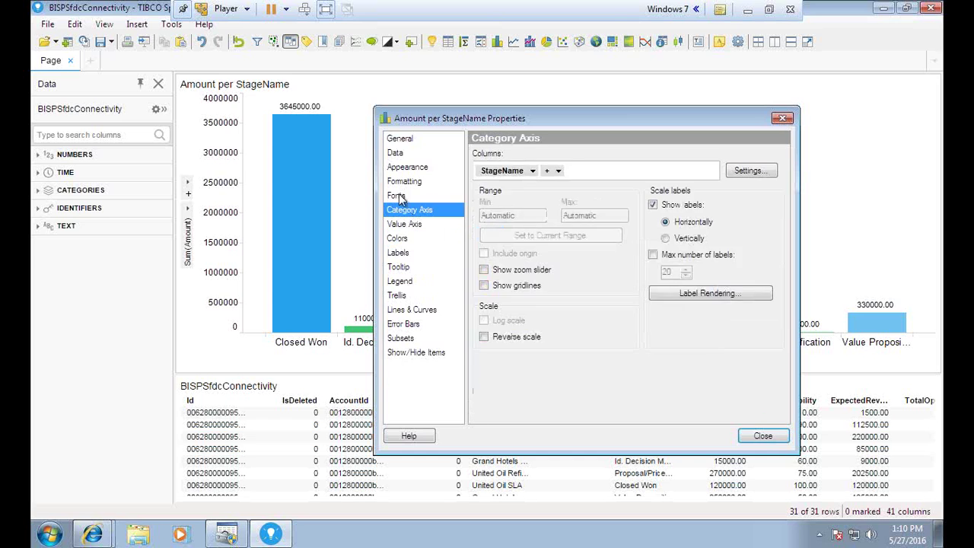
{"action": "left_click", "coordinate": [397, 195]}
{"action": "left_click", "coordinate": [399, 182]}
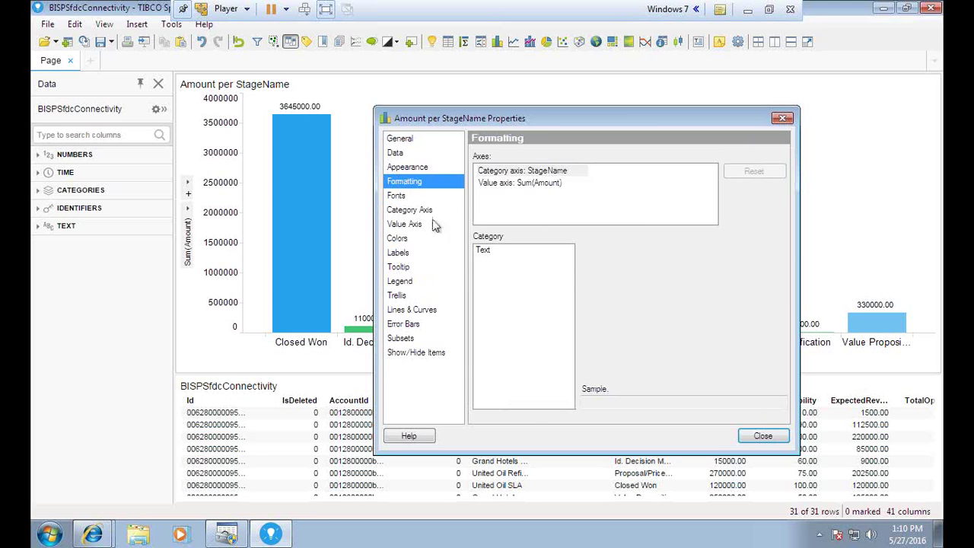
{"action": "left_click", "coordinate": [410, 169]}
{"action": "left_click", "coordinate": [478, 185]}
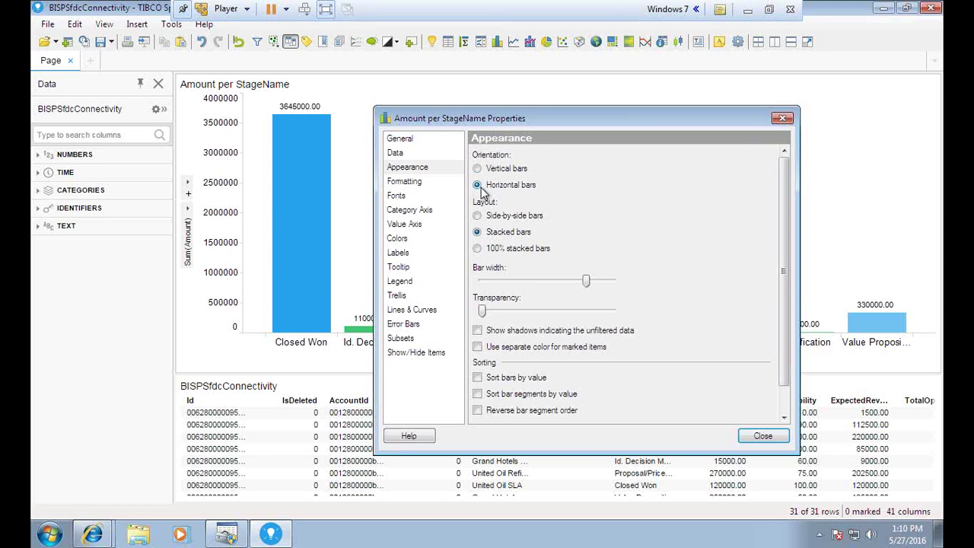
{"action": "left_click_drag", "start_coordinate": [495, 118], "coordinate": [561, 132]}
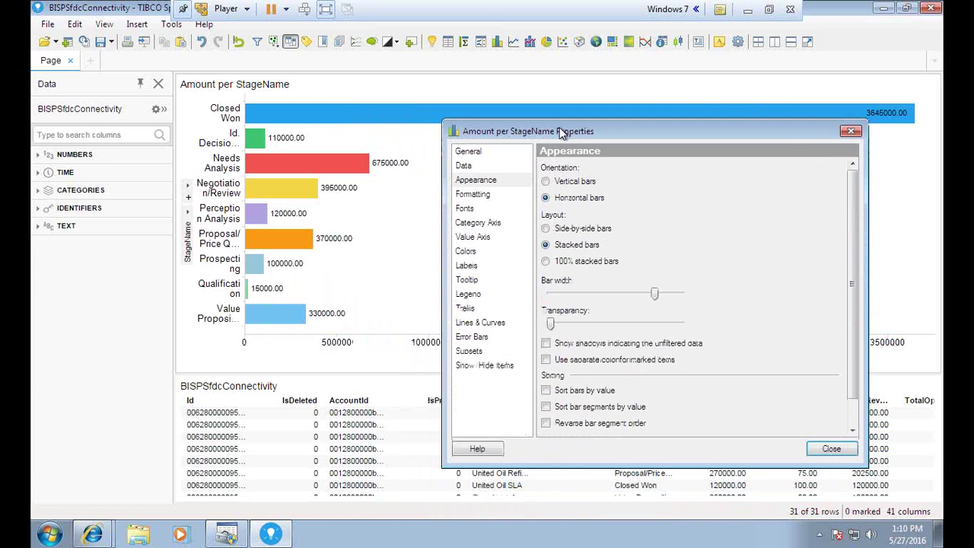
{"action": "left_click", "coordinate": [548, 182]}
- Use the Stacked bars layout instead of Side-by-side or 100% stacked, and narrow the bar width slightly
{"action": "left_click", "coordinate": [556, 231]}
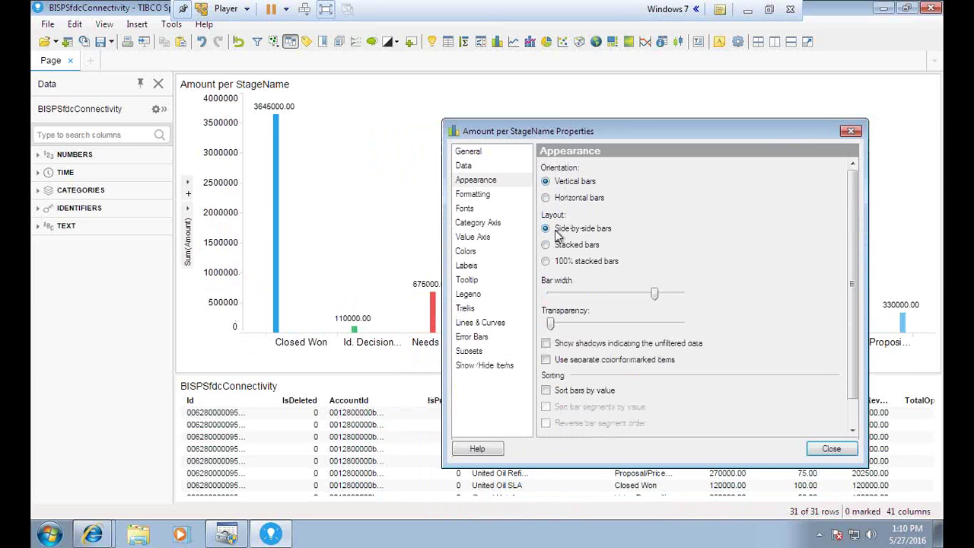
{"action": "mouse_move", "coordinate": [555, 134]}
{"action": "left_mouse_down"}
{"action": "mouse_move", "coordinate": [556, 361]}
{"action": "mouse_move", "coordinate": [551, 149]}
{"action": "left_mouse_up"}
{"action": "left_click", "coordinate": [542, 260]}
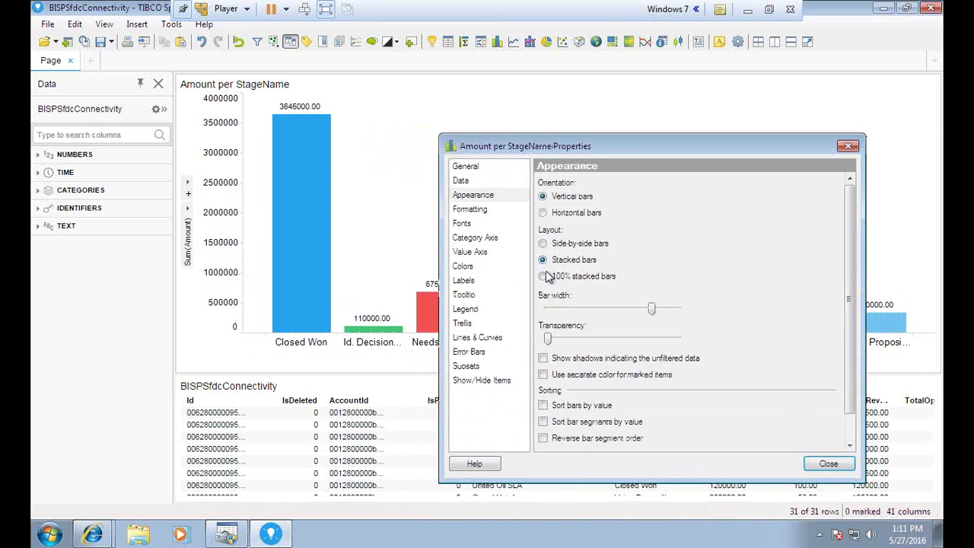
{"action": "left_click", "coordinate": [543, 276]}
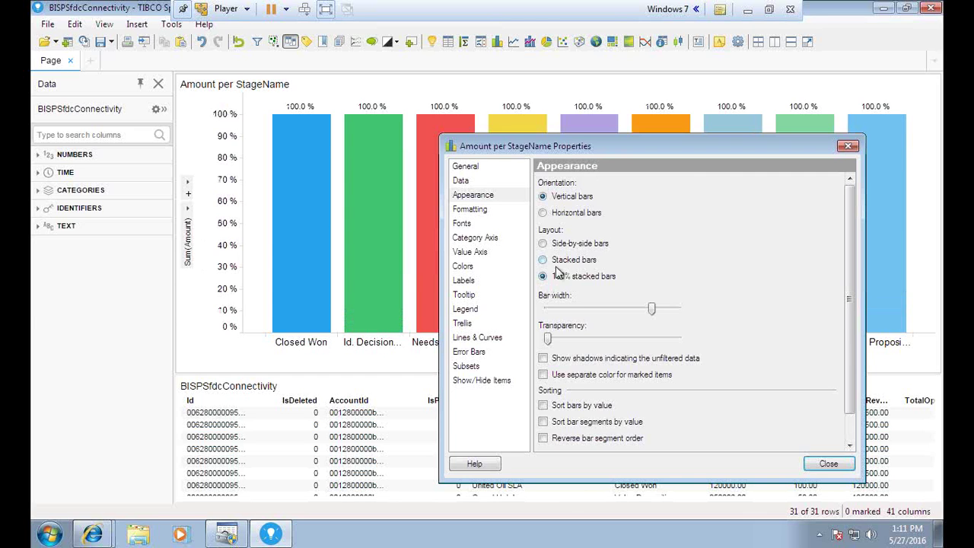
{"action": "left_click", "coordinate": [543, 259]}
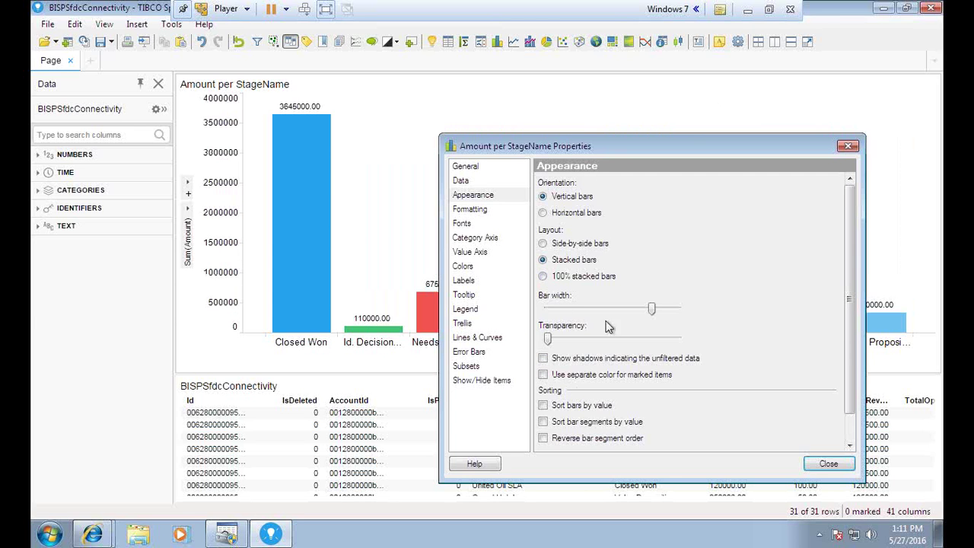
{"action": "mouse_move", "coordinate": [654, 314]}
{"action": "left_mouse_down"}
{"action": "mouse_move", "coordinate": [634, 312]}
{"action": "mouse_move", "coordinate": [681, 312]}
{"action": "mouse_move", "coordinate": [592, 314]}
{"action": "mouse_move", "coordinate": [641, 315]}
{"action": "left_mouse_up"}
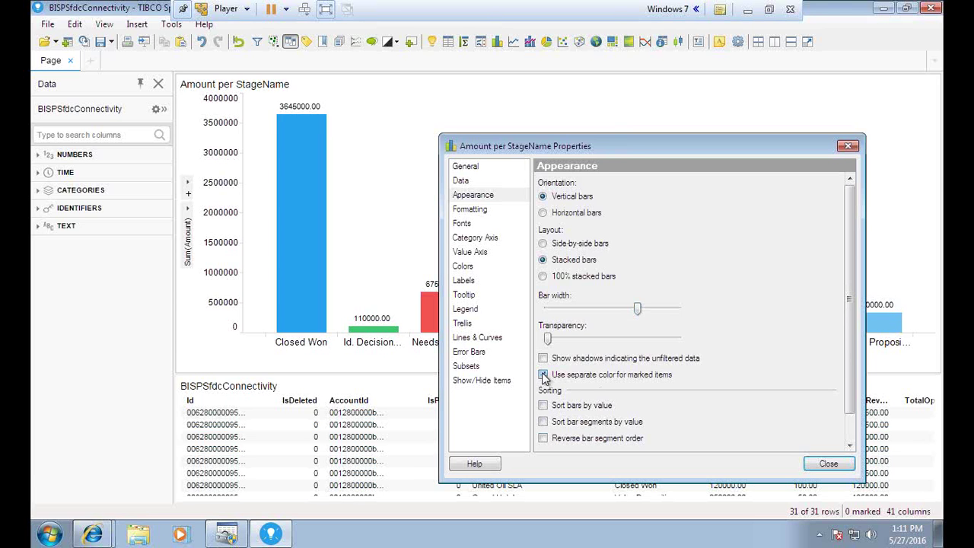
- Show shadows for unfiltered data, sort bars by value, then close the properties
{"action": "left_click_drag", "start_coordinate": [651, 150], "coordinate": [610, 152]}
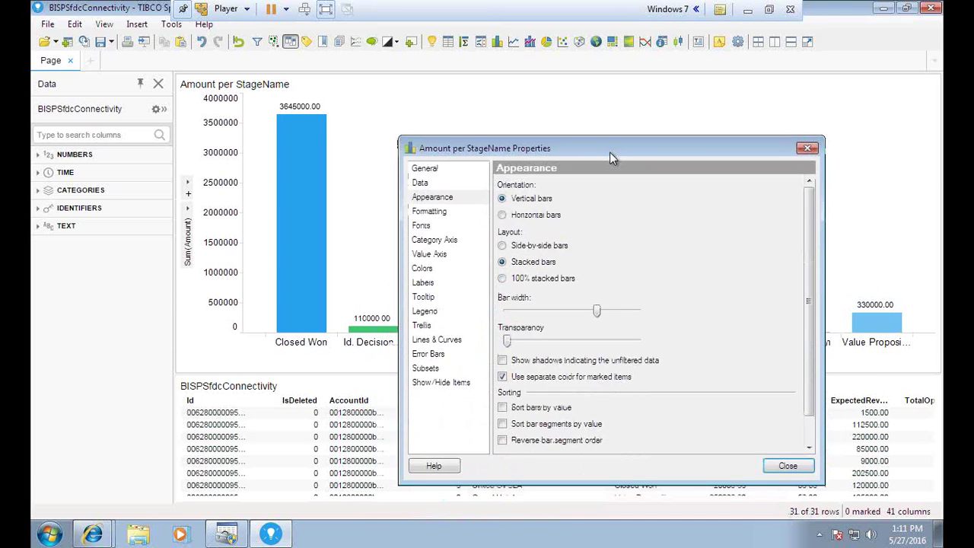
{"action": "left_click", "coordinate": [504, 361]}
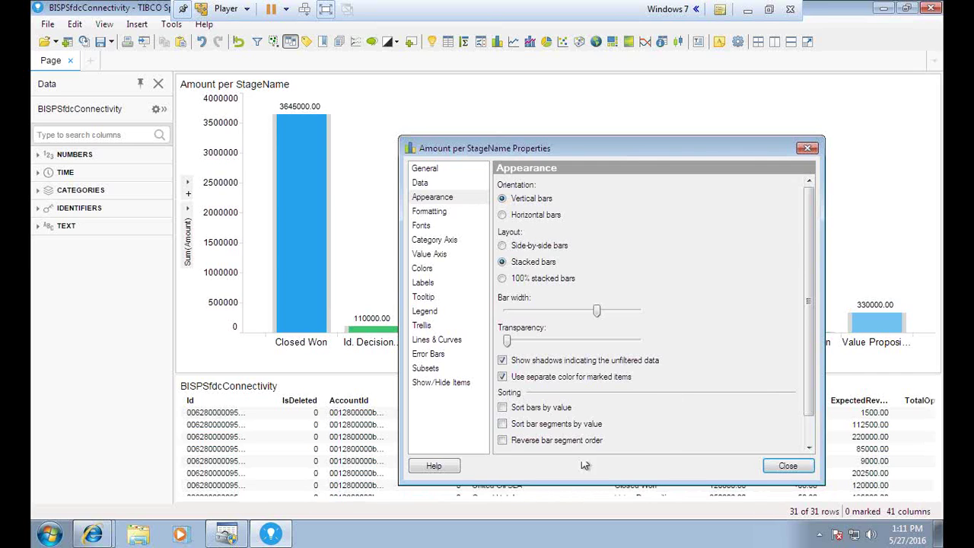
{"action": "scroll", "coordinate": [571, 431], "scroll_direction": "down", "scroll_amount": 1}
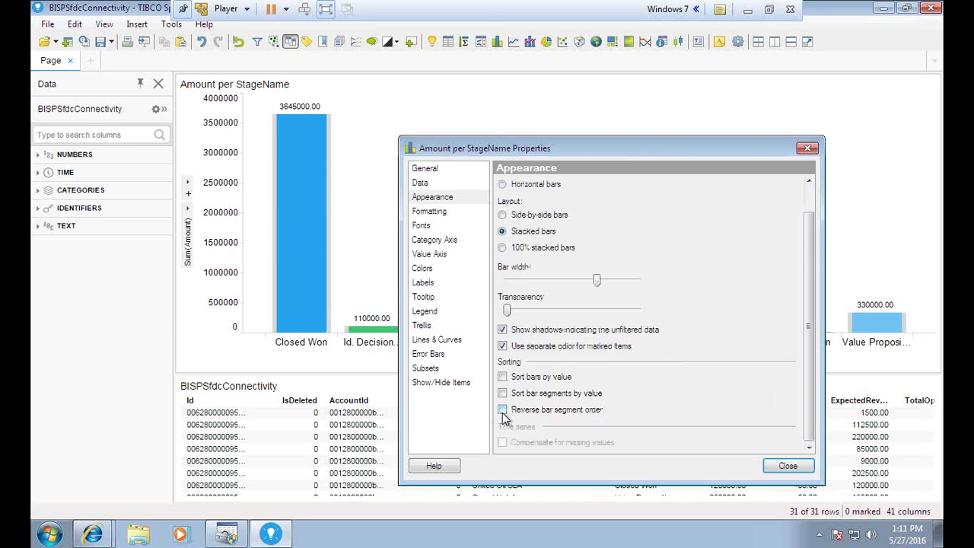
{"action": "left_click", "coordinate": [502, 411]}
{"action": "left_click", "coordinate": [503, 411]}
{"action": "left_click", "coordinate": [503, 377]}
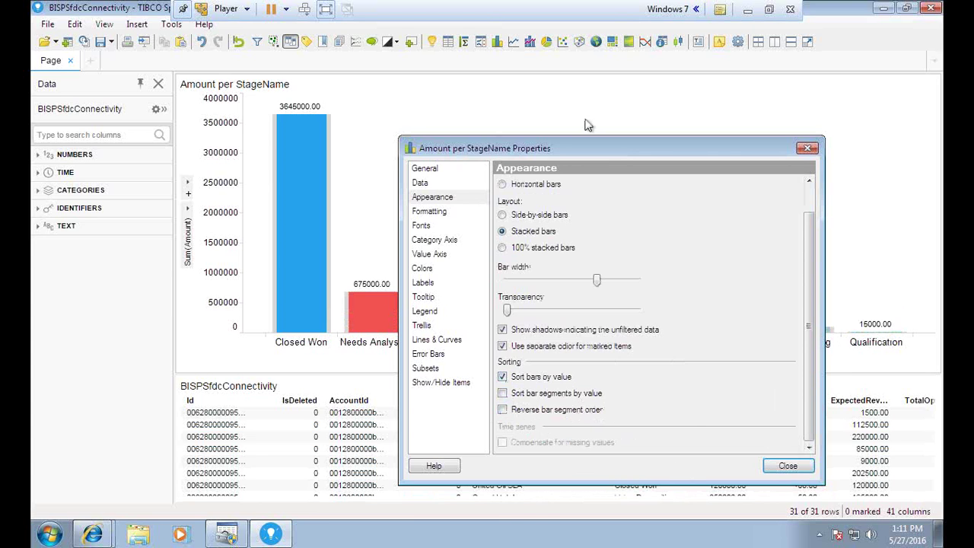
{"action": "left_click_drag", "start_coordinate": [559, 151], "coordinate": [515, 114]}
{"action": "left_click", "coordinate": [741, 430]}
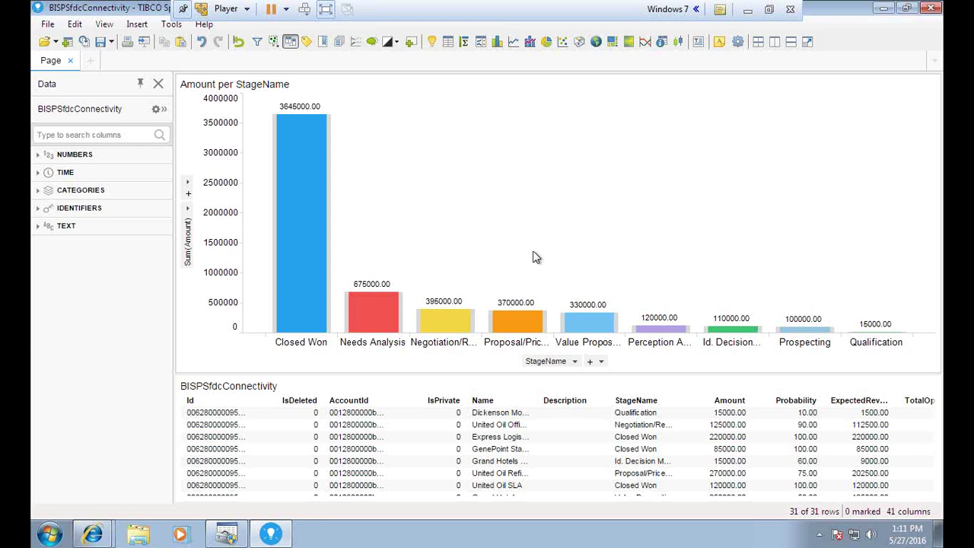
{"action": "left_click", "coordinate": [769, 10]}
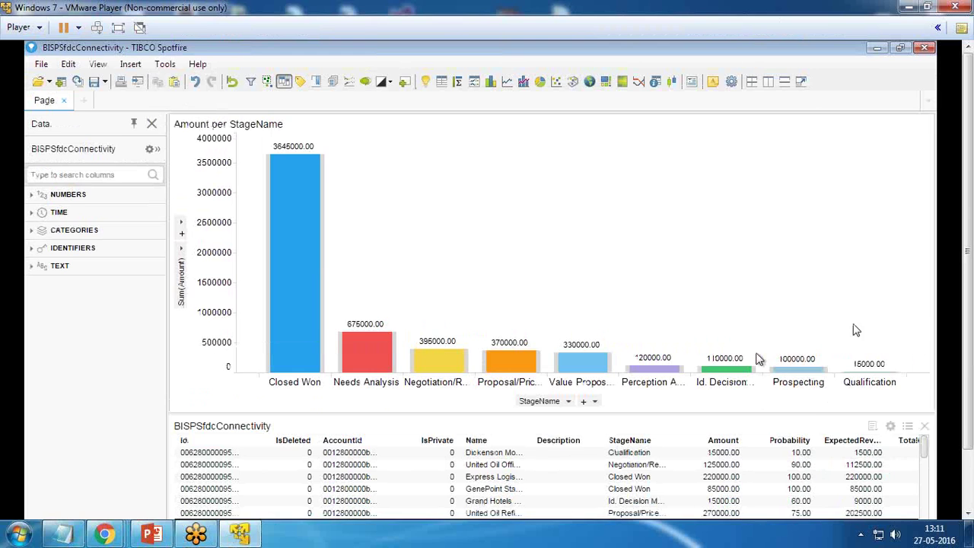
{"action": "left_click", "coordinate": [118, 27]}
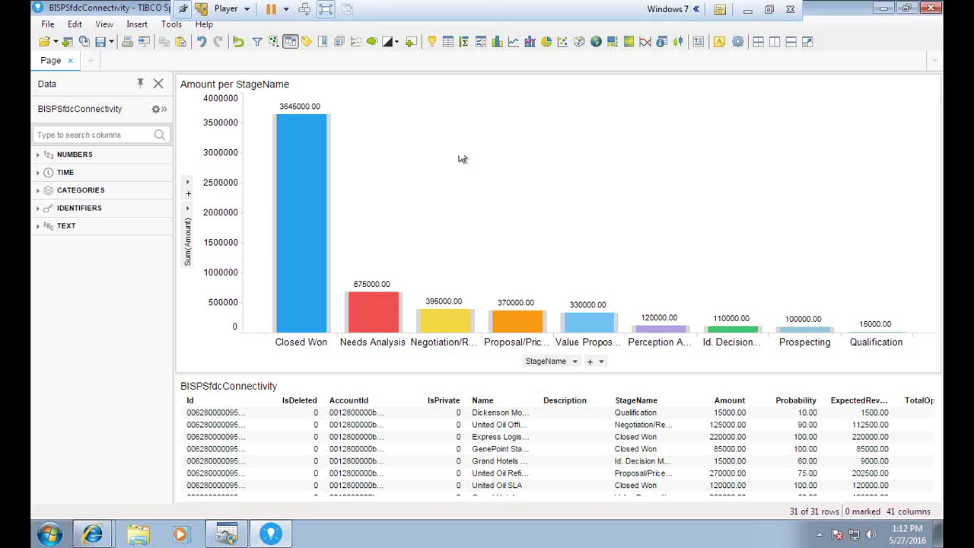
- Insert a pie chart of Sum(Amount) coloured by IsWon, after briefly trying IsClosed
{"action": "left_click", "coordinate": [547, 41]}
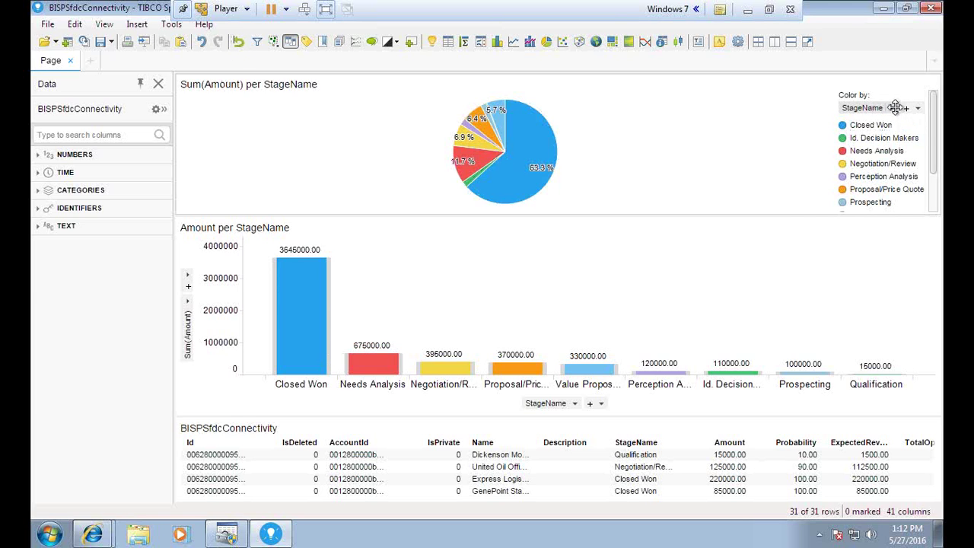
{"action": "left_click", "coordinate": [916, 107]}
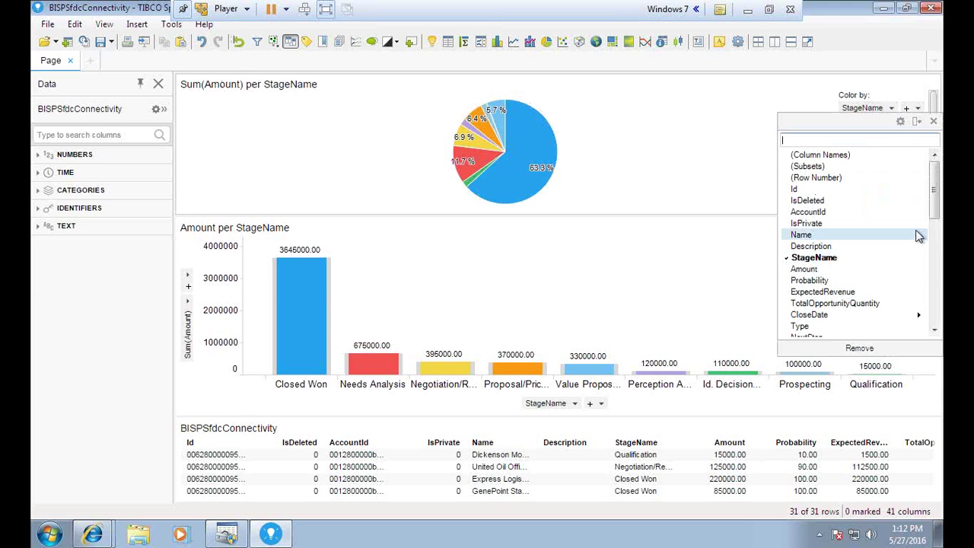
{"action": "left_click_drag", "start_coordinate": [936, 200], "coordinate": [937, 233]}
{"action": "left_click", "coordinate": [813, 270]}
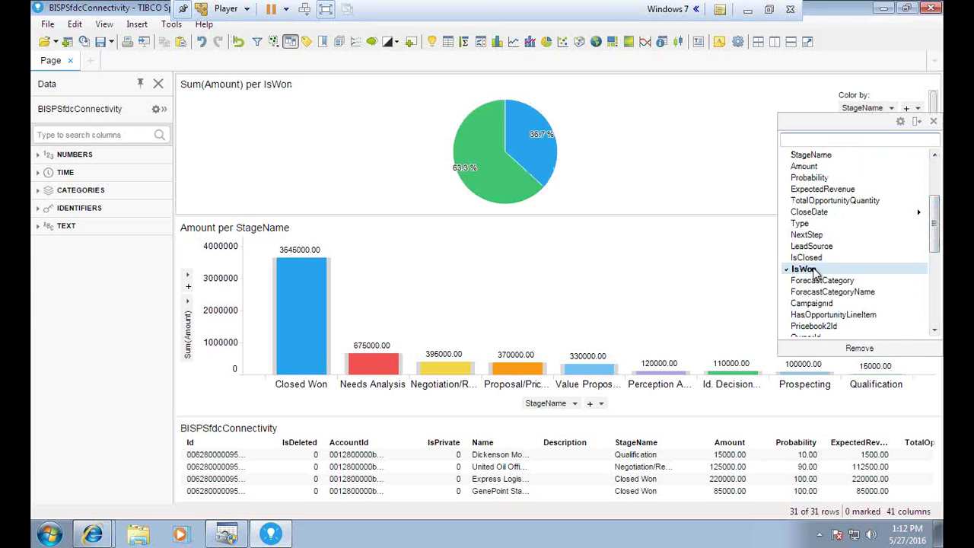
{"action": "left_click", "coordinate": [807, 259]}
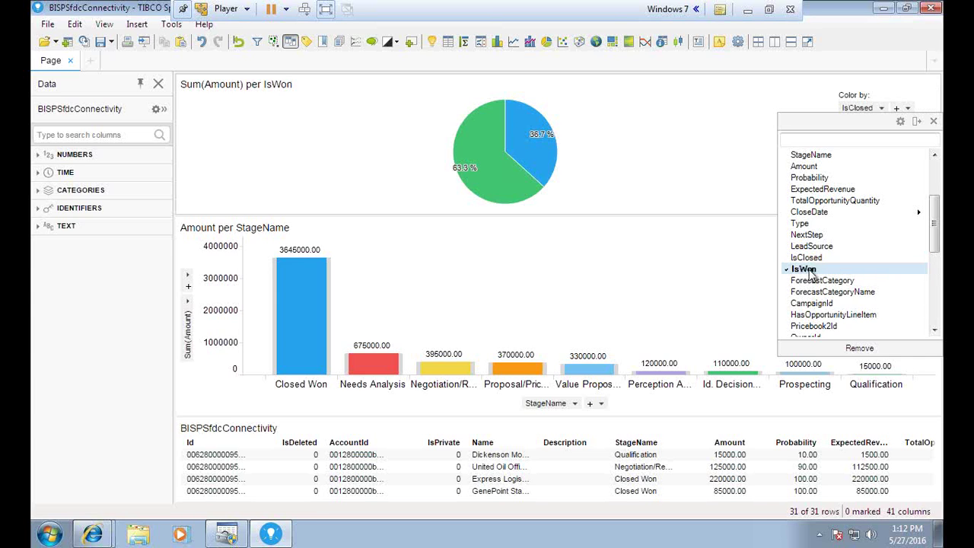
{"action": "left_click", "coordinate": [813, 269]}
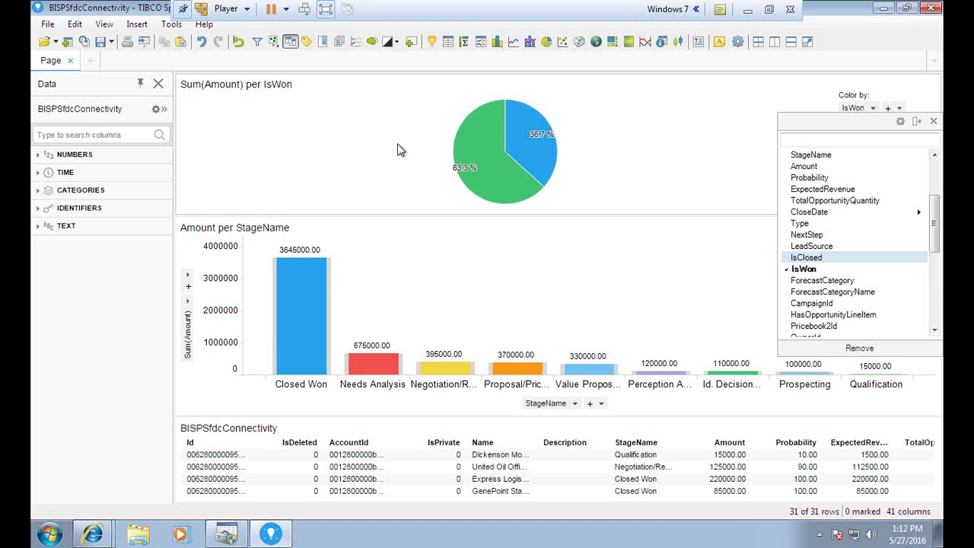
{"action": "left_click", "coordinate": [933, 121]}
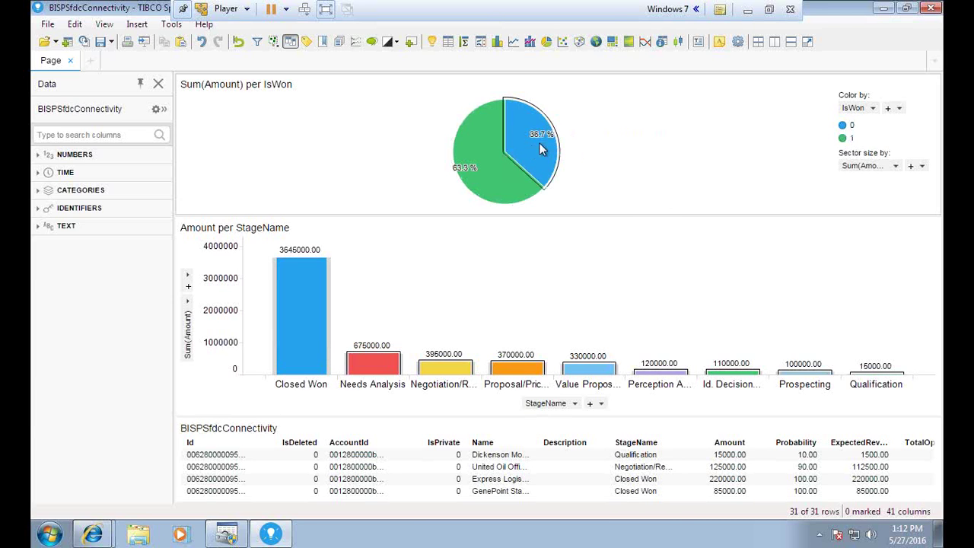
{"action": "mouse_move", "coordinate": [539, 144]}
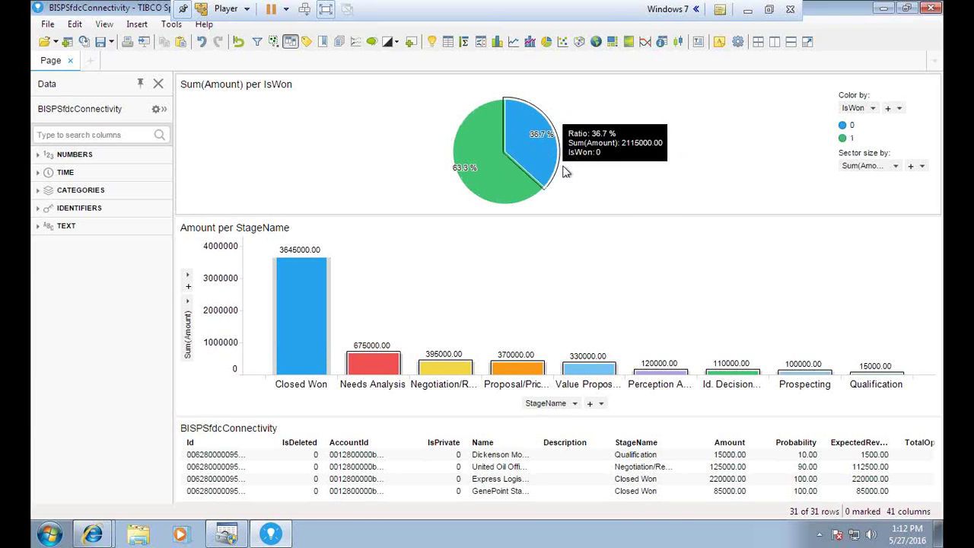
- Reset the pie's colouring to StageName, then delete the pie chart from the page
{"action": "left_click", "coordinate": [868, 109]}
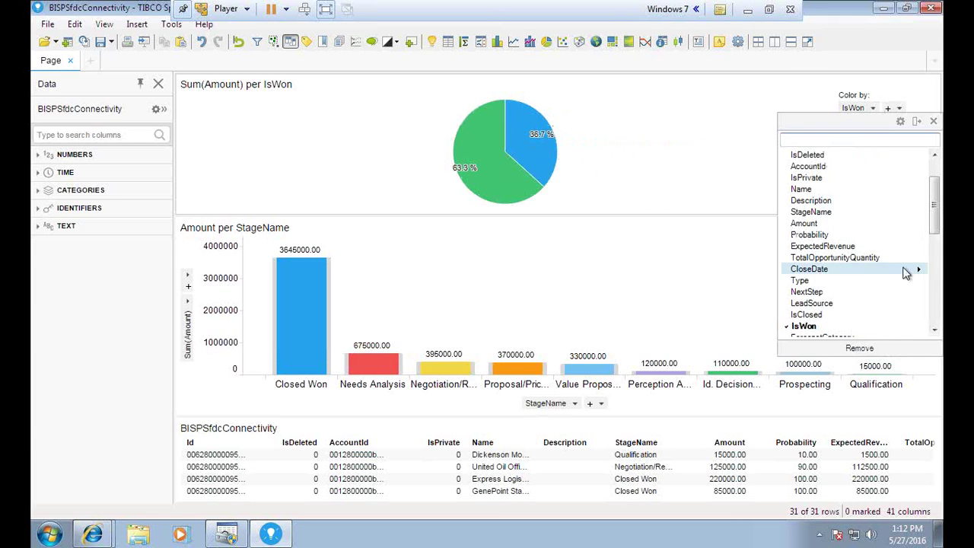
{"action": "left_click_drag", "start_coordinate": [935, 214], "coordinate": [860, 223]}
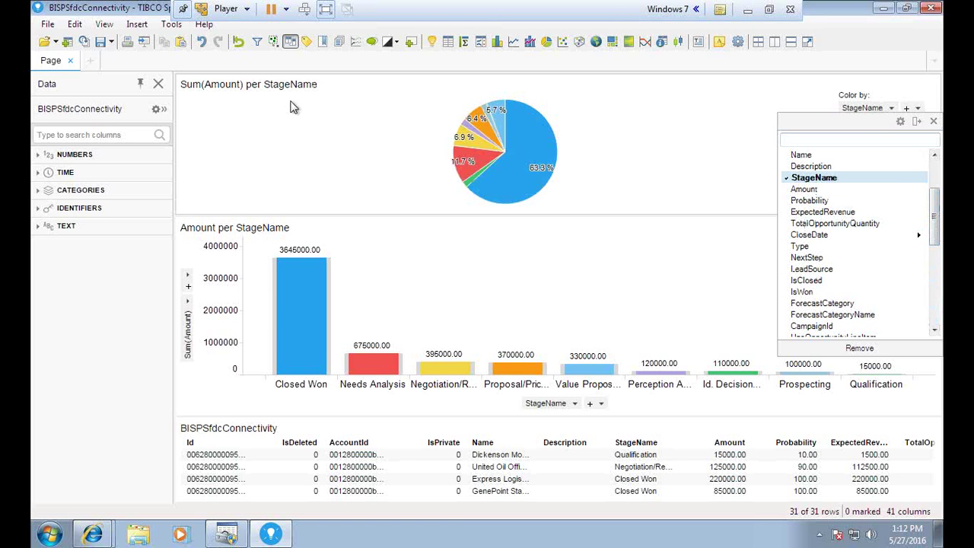
{"action": "left_click", "coordinate": [918, 122]}
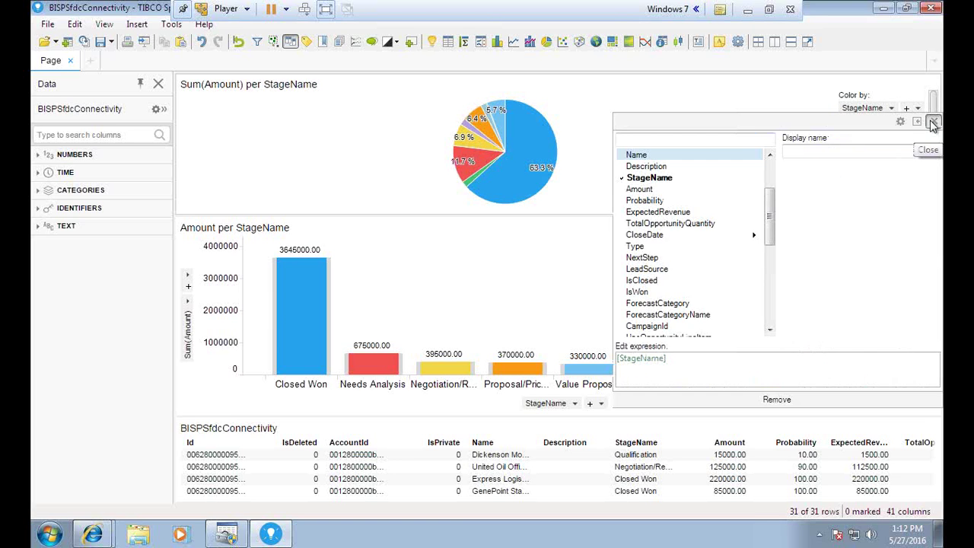
{"action": "left_click", "coordinate": [932, 122]}
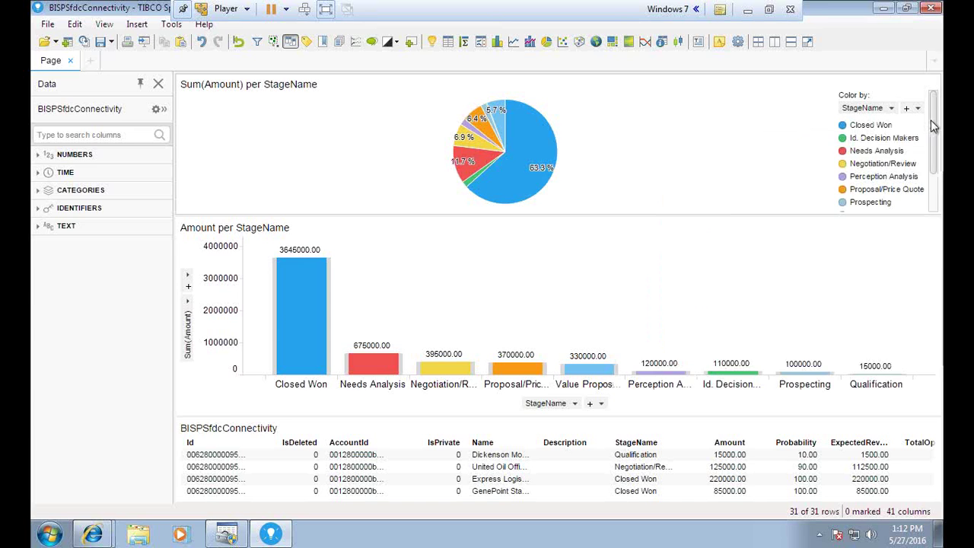
{"action": "left_click", "coordinate": [876, 109]}
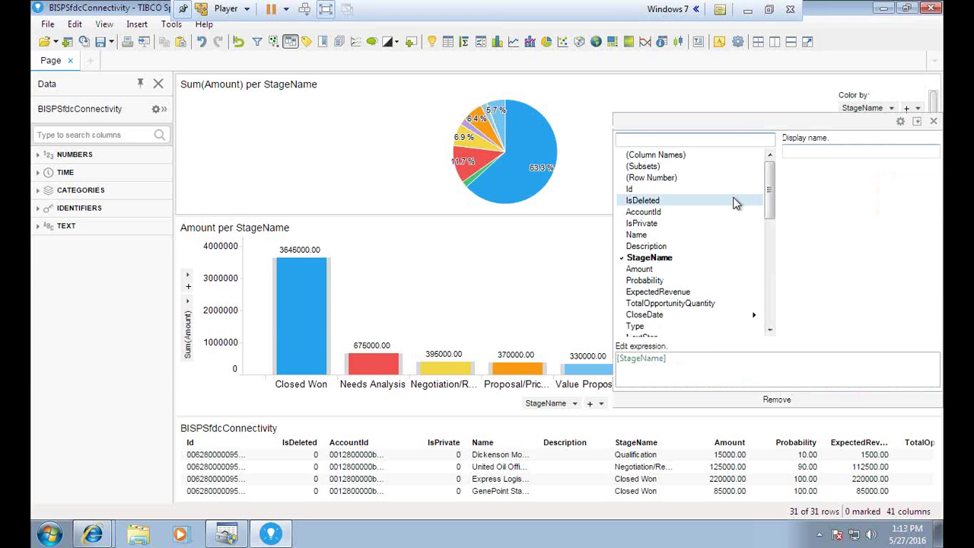
{"action": "left_click", "coordinate": [932, 122]}
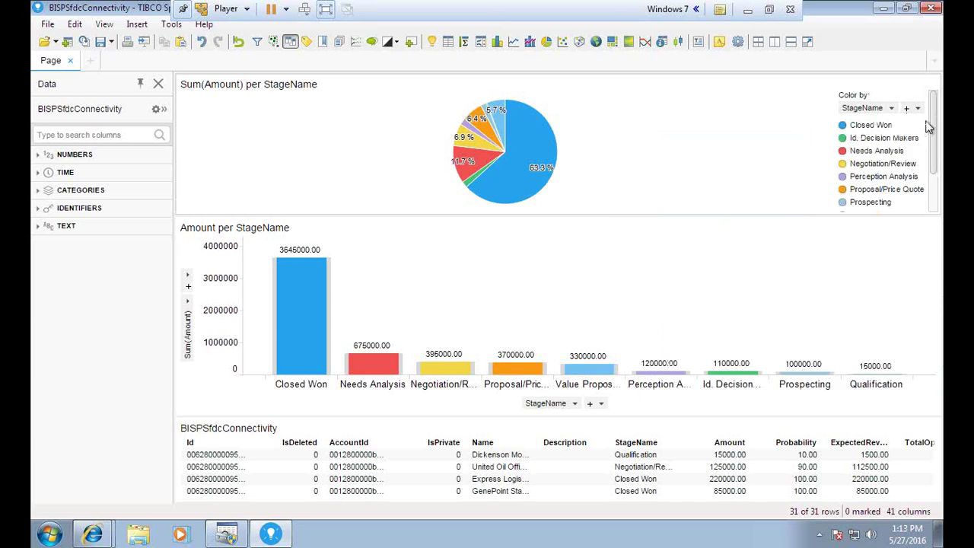
{"action": "left_click", "coordinate": [932, 84]}
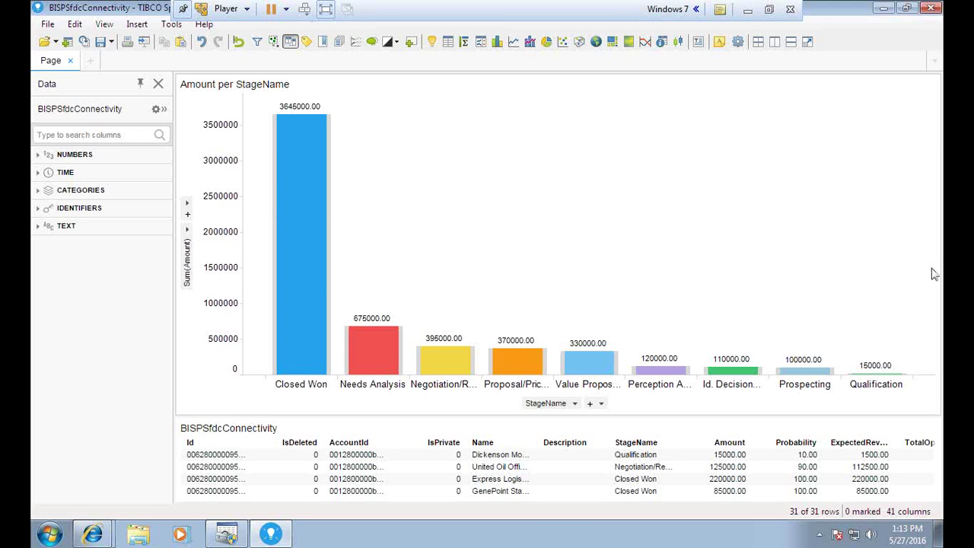
{"action": "left_click", "coordinate": [770, 11]}
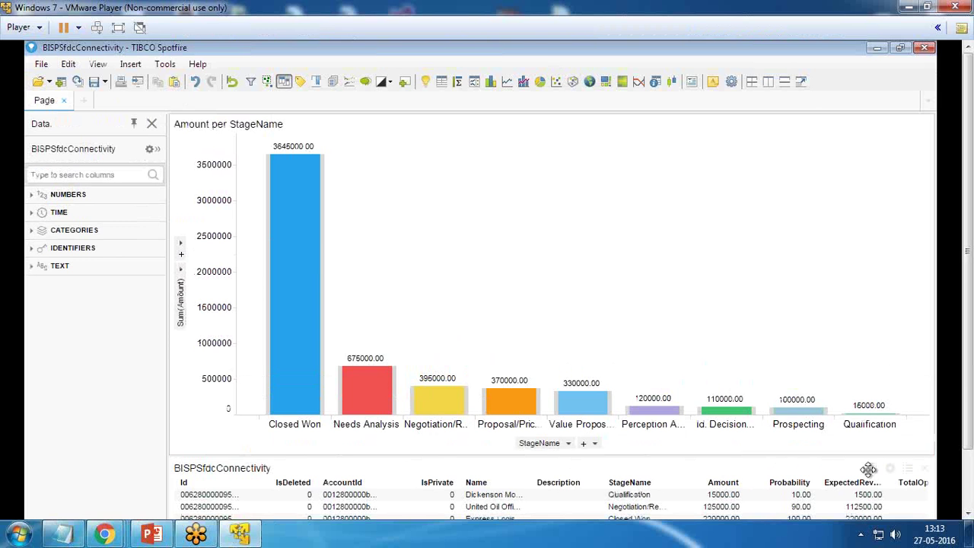